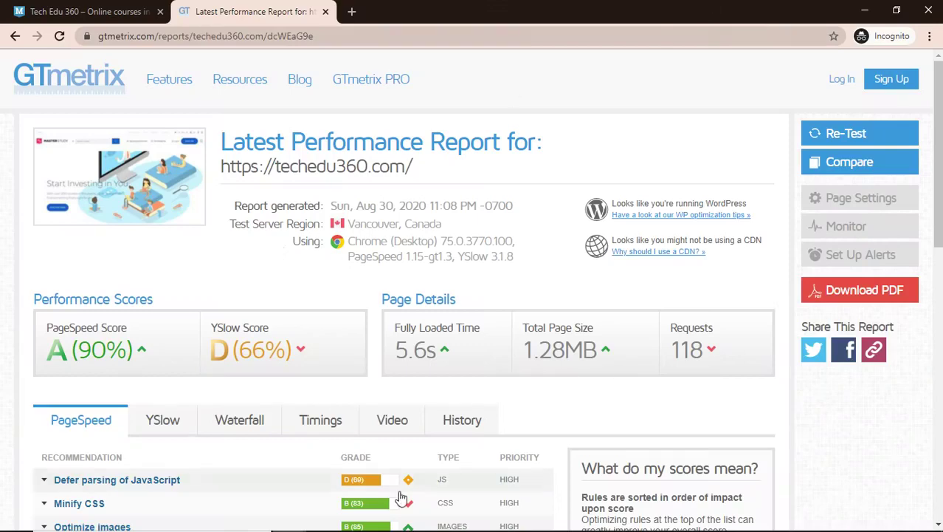
# Step: Switch to the browser window with the Tech Edu 360 WordPress dashboard and open the page for adding new plugins
pyautogui.moveTo(296, 521)
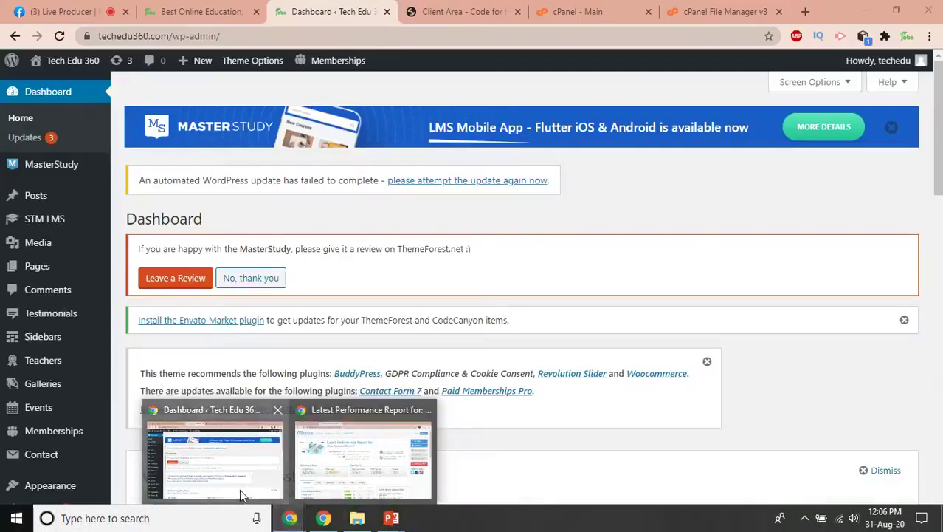
pyautogui.click(242, 493)
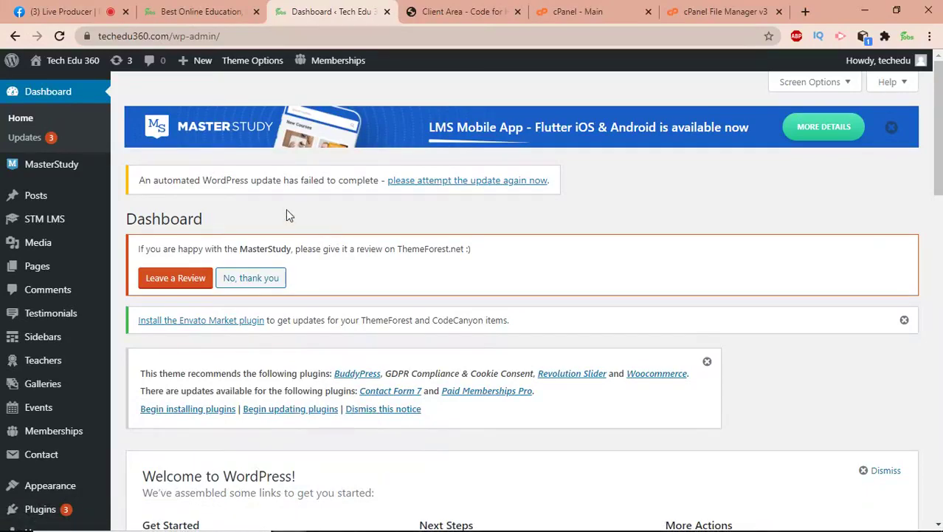
pyautogui.scroll(-3, 58, 369)
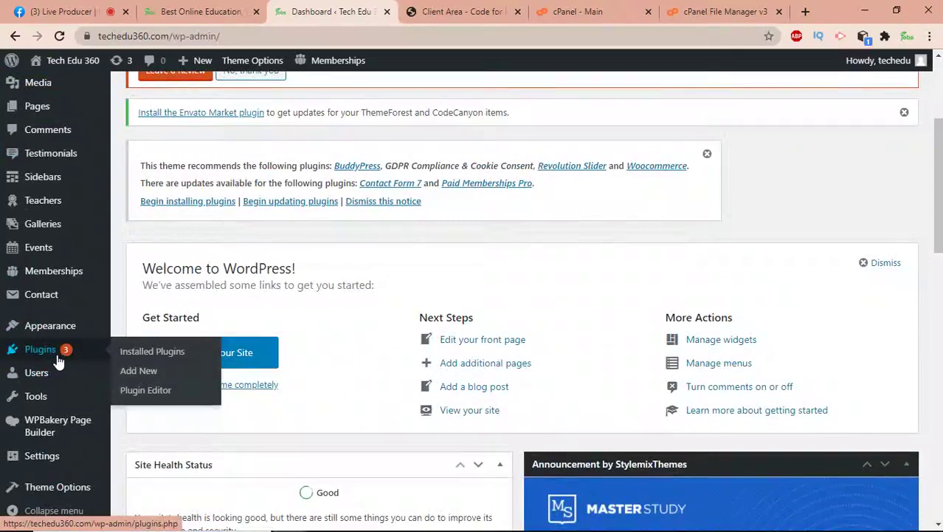
pyautogui.click(58, 361)
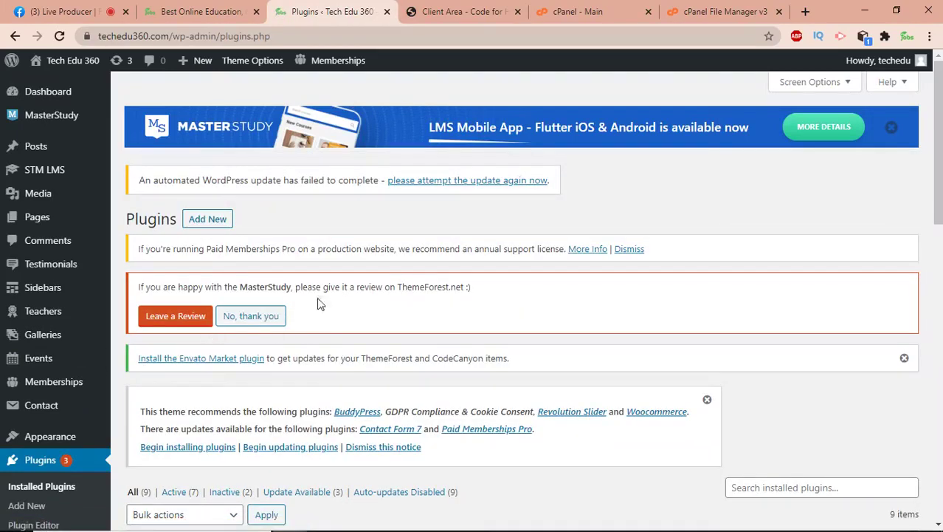
pyautogui.click(214, 224)
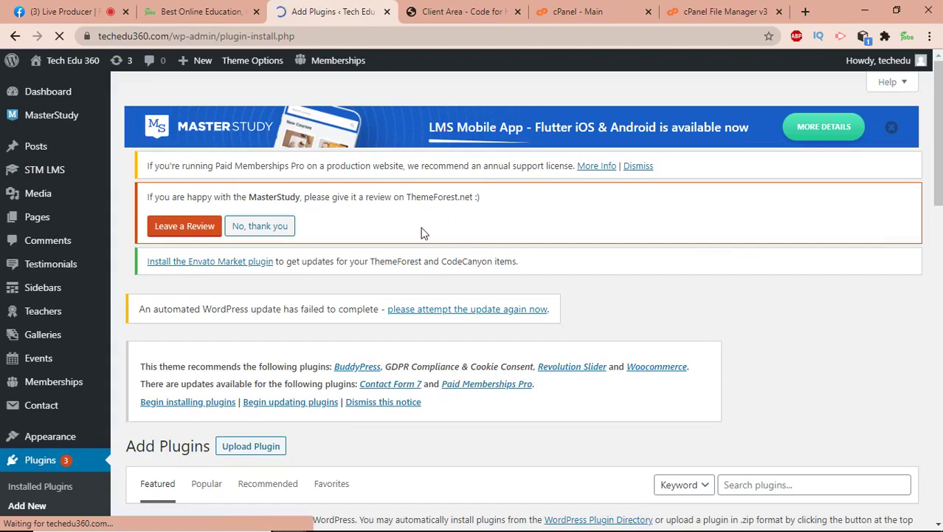
# Step: Search the plugin directory for "smush"
pyautogui.scroll(-4, 423, 233)
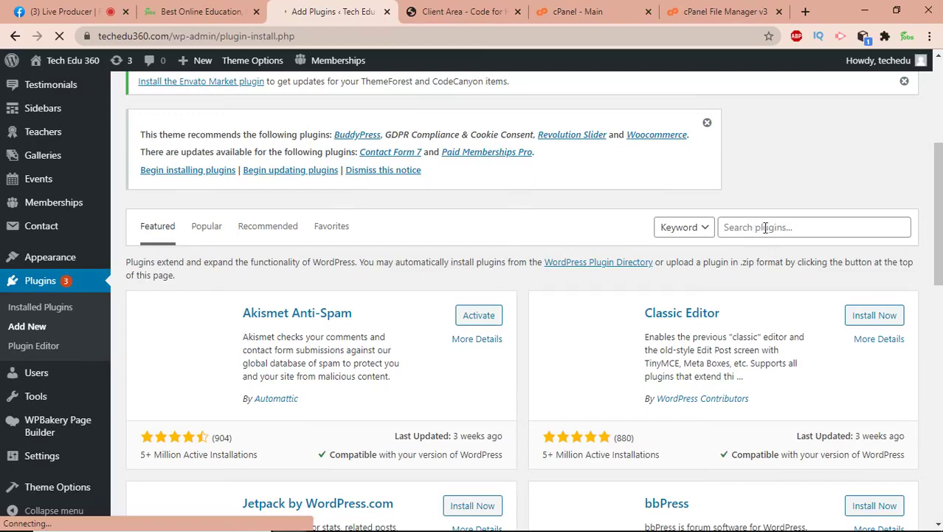
pyautogui.scroll(-1, 766, 228)
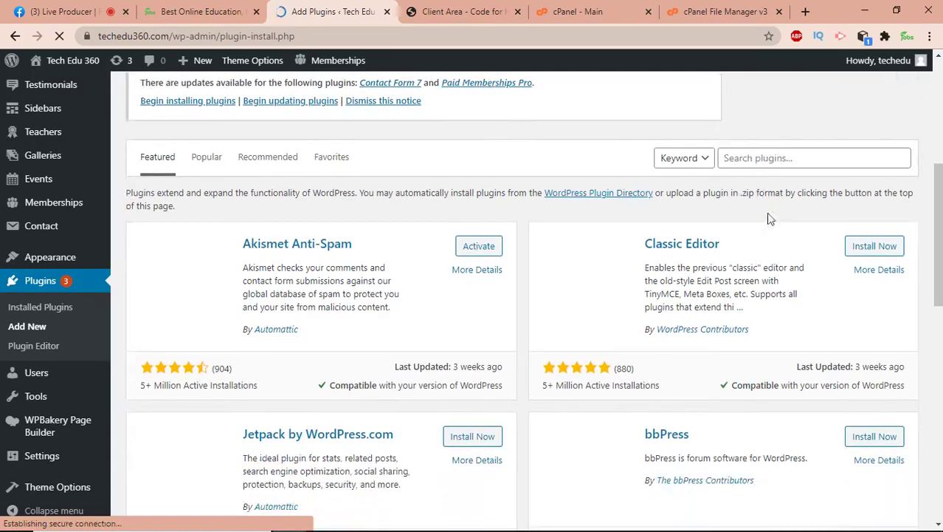
pyautogui.click(753, 157)
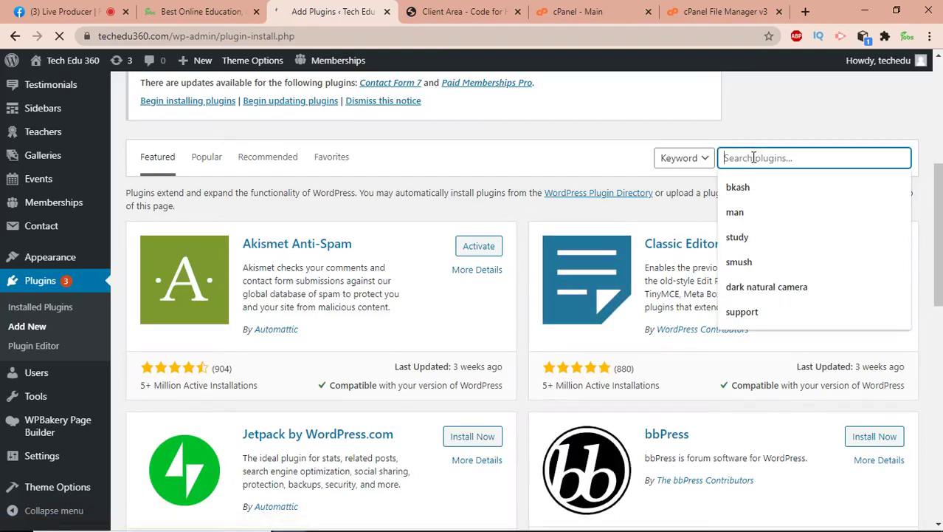
pyautogui.click(765, 267)
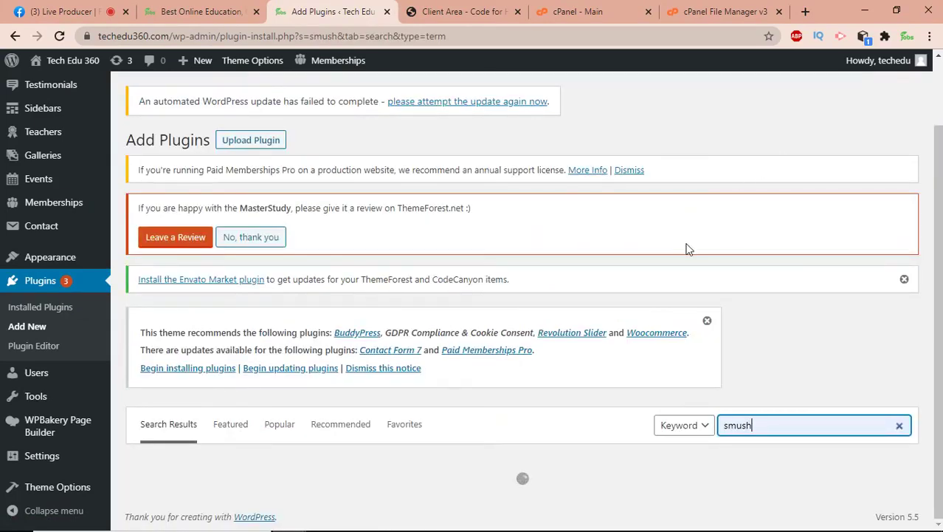
# Step: Check the active installations of the Smush image optimizer by WPMU DEV, and install and activate that plugin
pyautogui.scroll(-3, 595, 290)
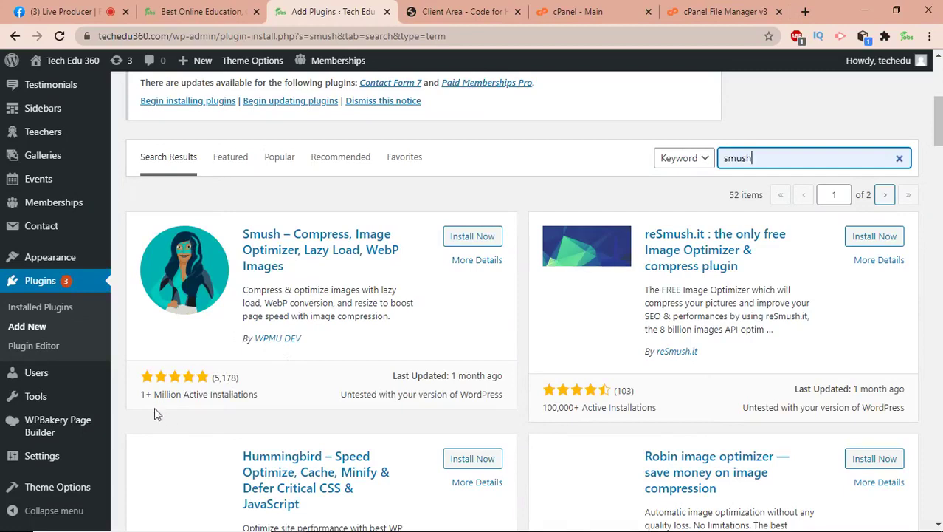
pyautogui.click(243, 380)
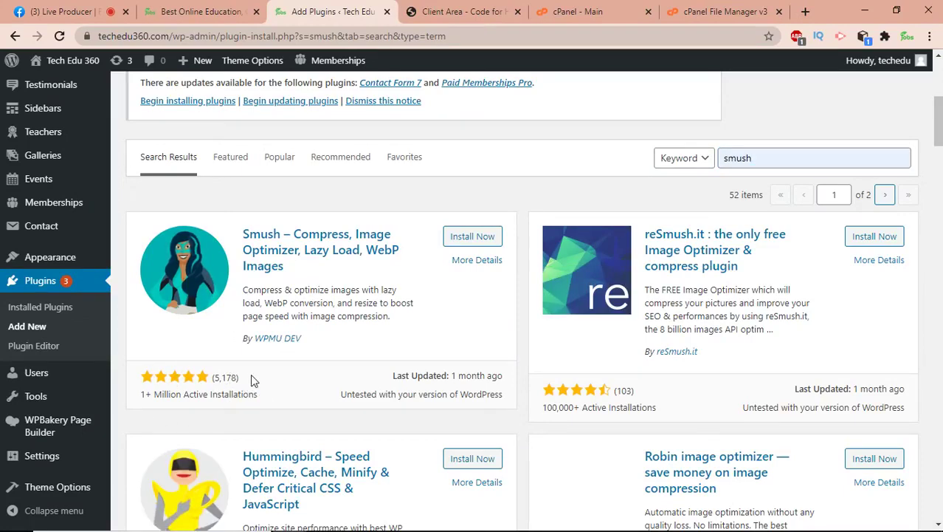
pyautogui.moveTo(269, 394); pyautogui.dragTo(141, 395)
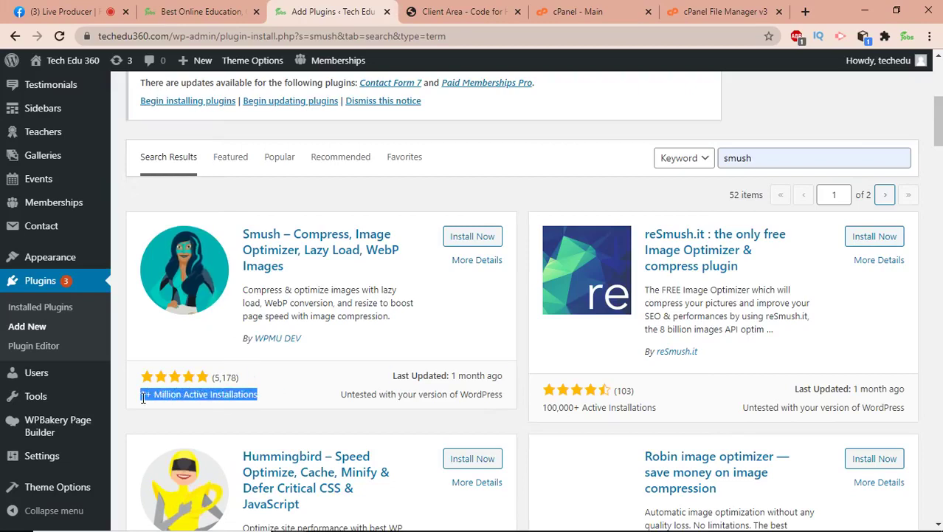
pyautogui.click(281, 392)
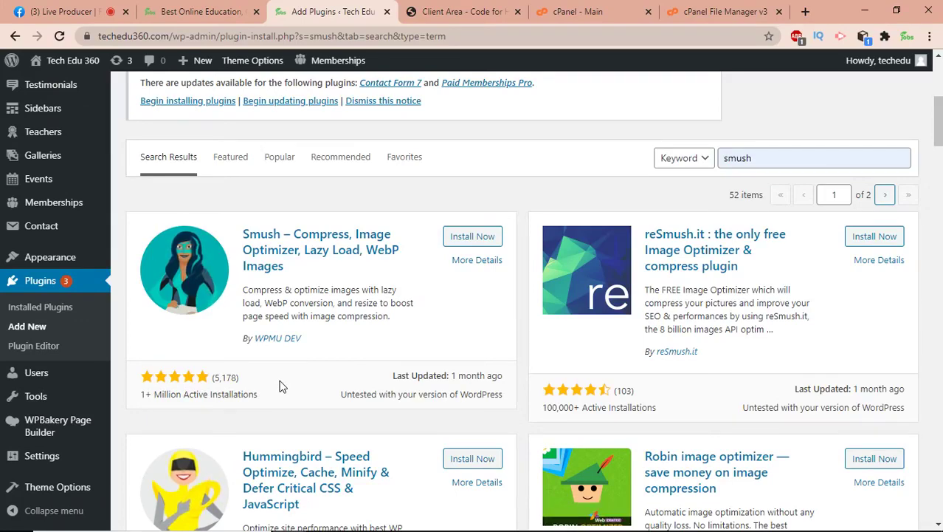
pyautogui.scroll(-4, 280, 387)
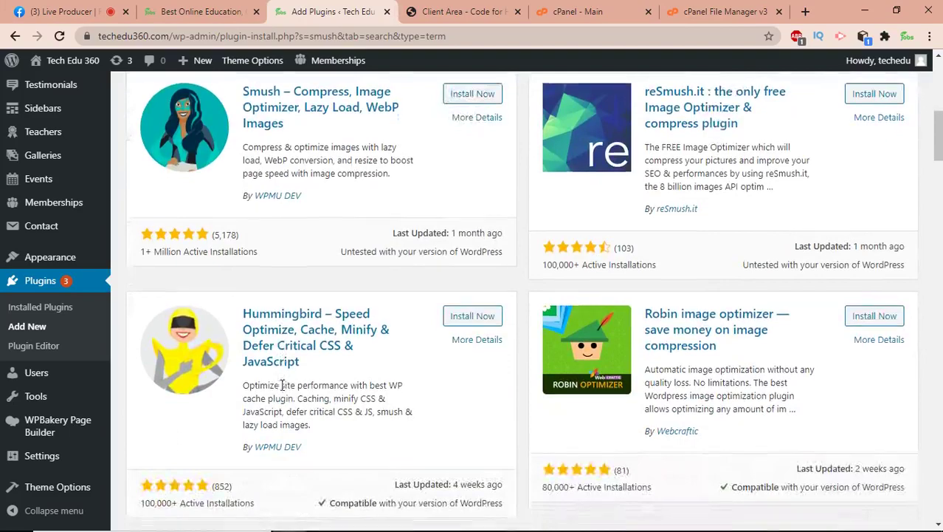
pyautogui.scroll(4, 288, 395)
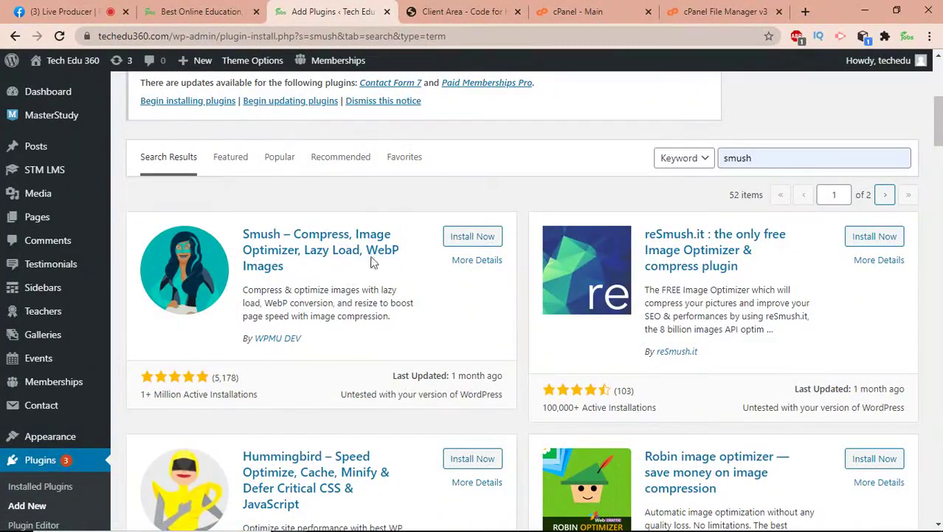
pyautogui.click(476, 238)
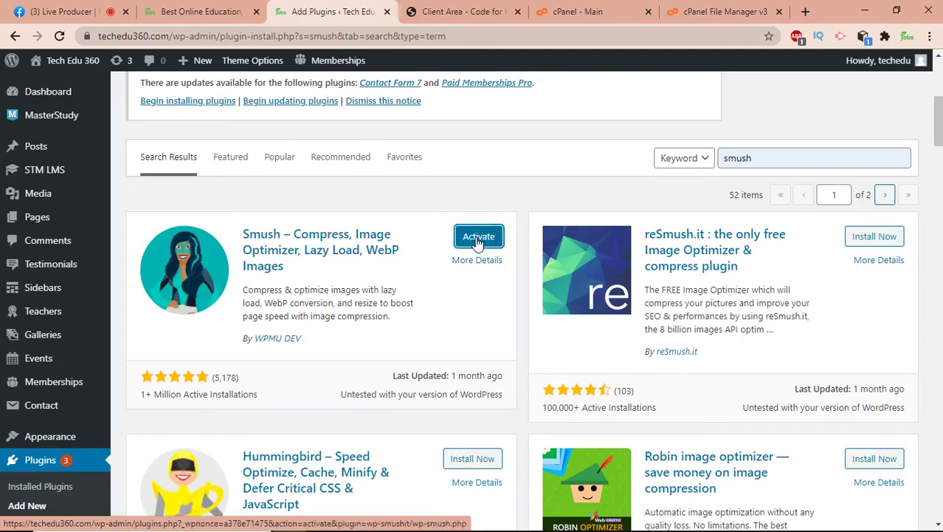
pyautogui.click(483, 239)
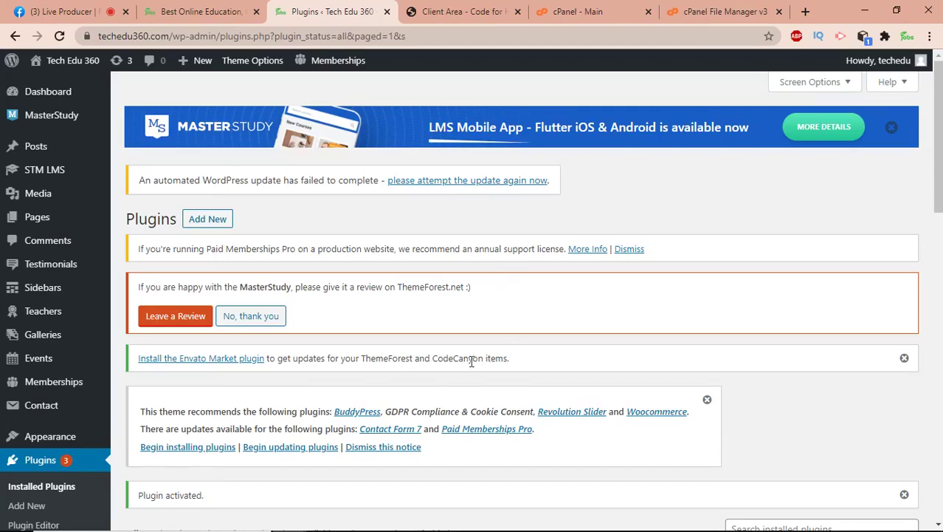
# Step: Find Smush among the installed plugins and open its settings
pyautogui.scroll(-7, 469, 366)
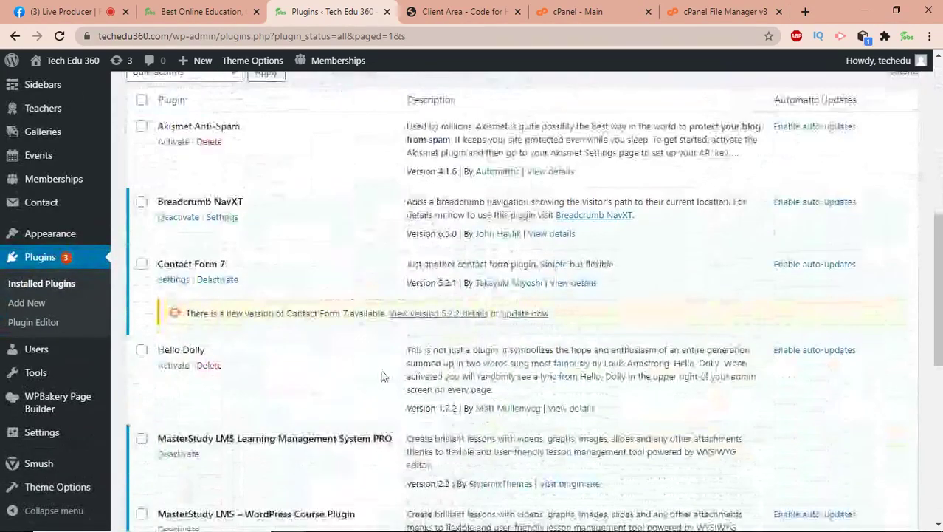
pyautogui.scroll(-5, 381, 376)
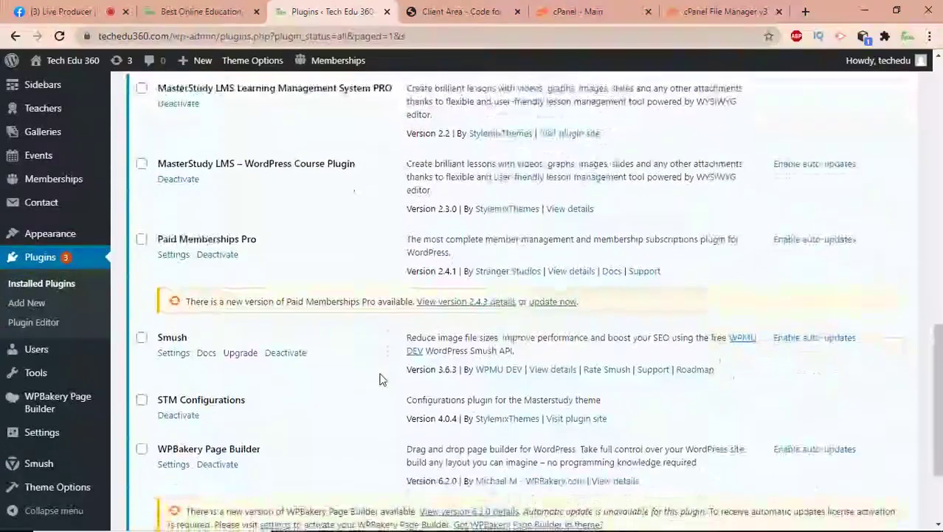
pyautogui.scroll(-2, 382, 376)
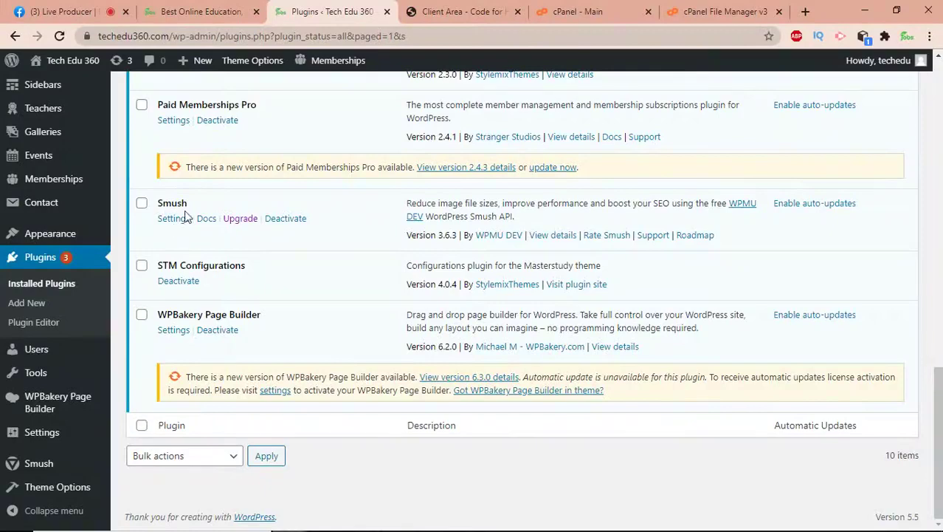
pyautogui.scroll(1, 222, 203)
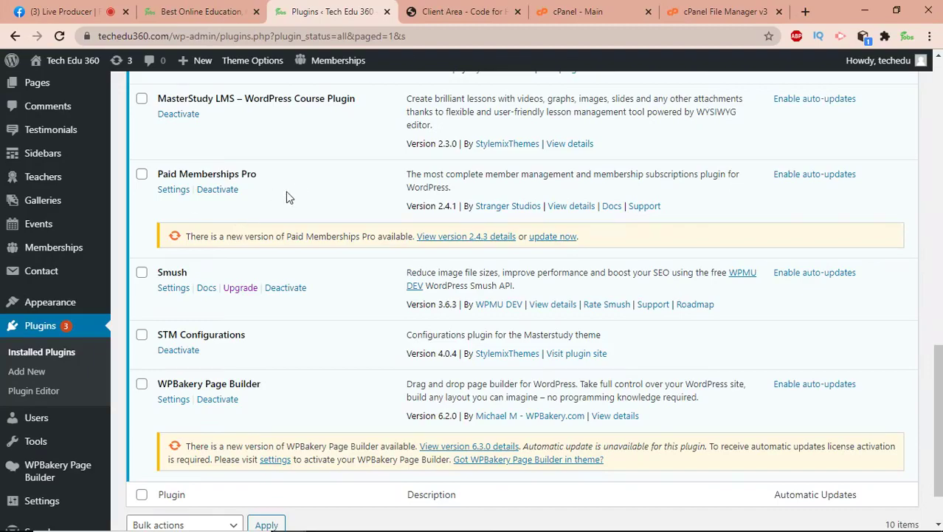
pyautogui.scroll(1, 288, 196)
pyautogui.scroll(-3, 288, 196)
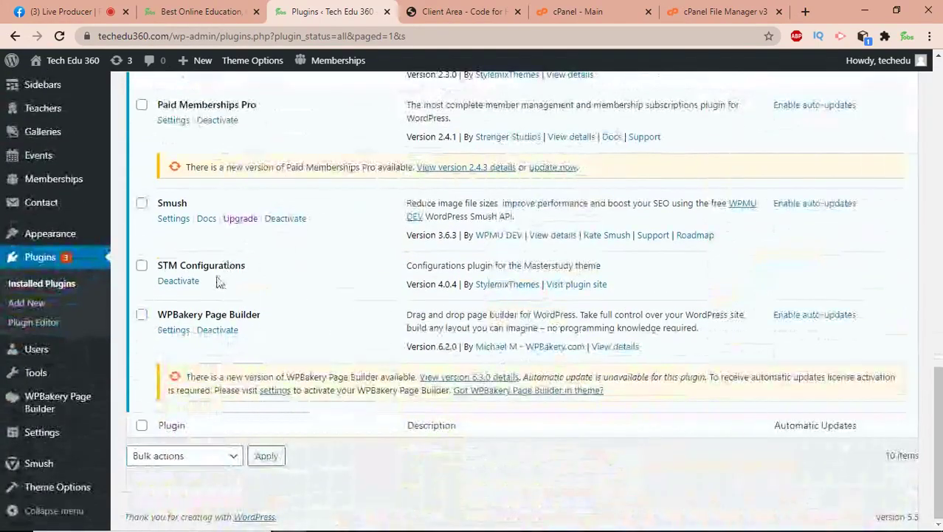
pyautogui.click(182, 225)
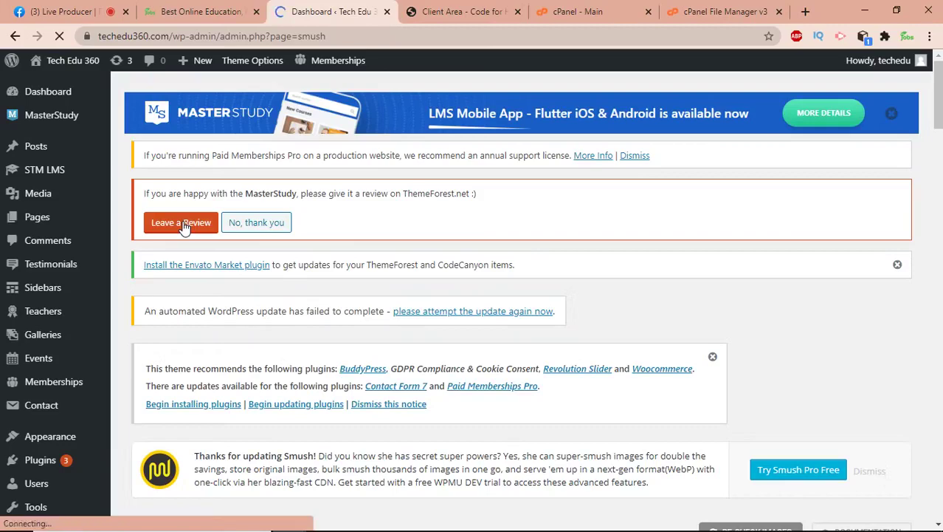
# Step: Finish the Smush setup wizard with automatic compression, metadata stripping and lazy loading enabled, and usage data tracking off
pyautogui.scroll(-3, 184, 228)
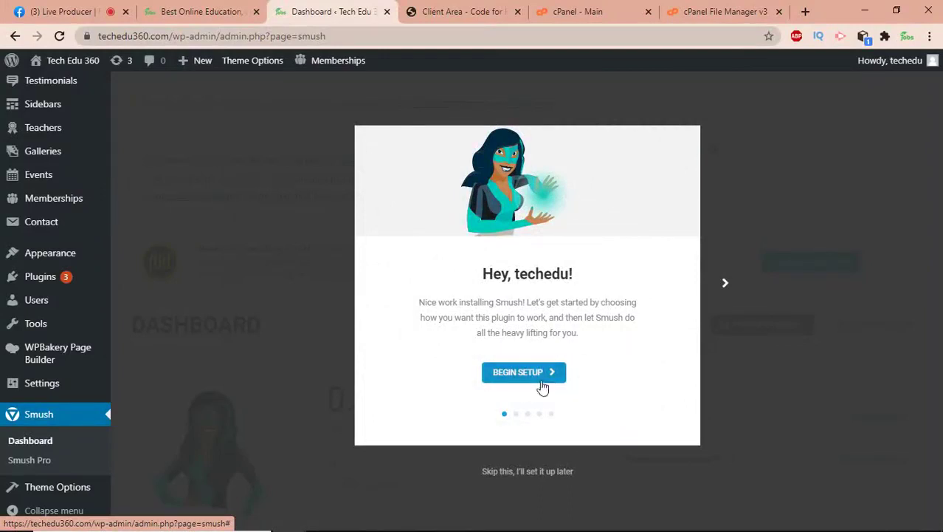
pyautogui.click(722, 283)
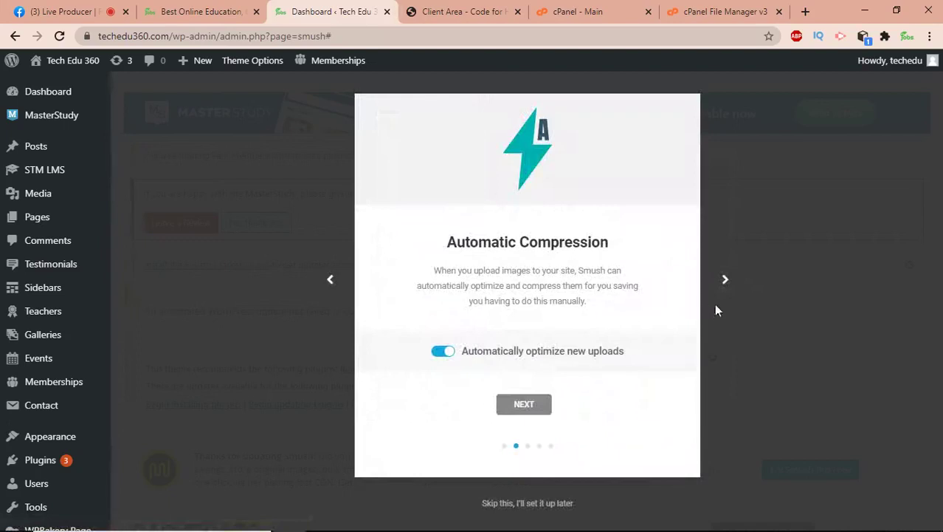
pyautogui.click(727, 282)
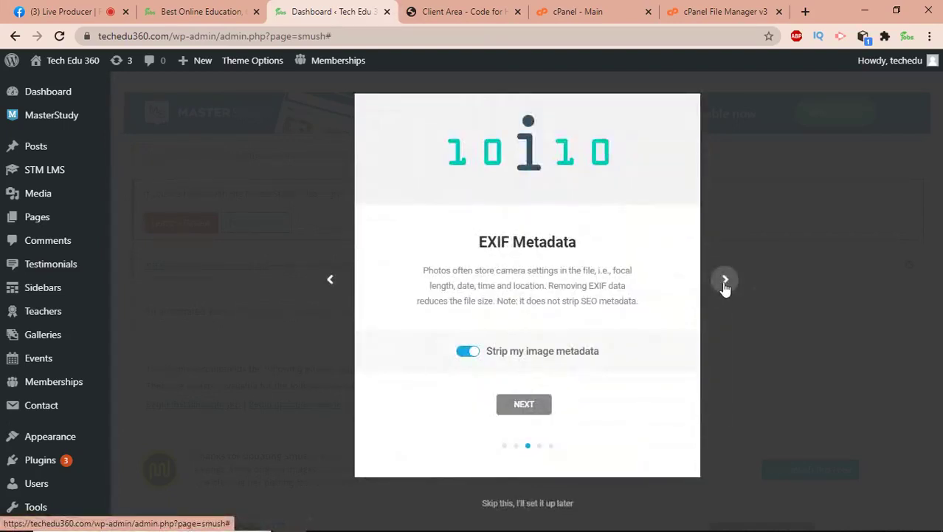
pyautogui.click(725, 282)
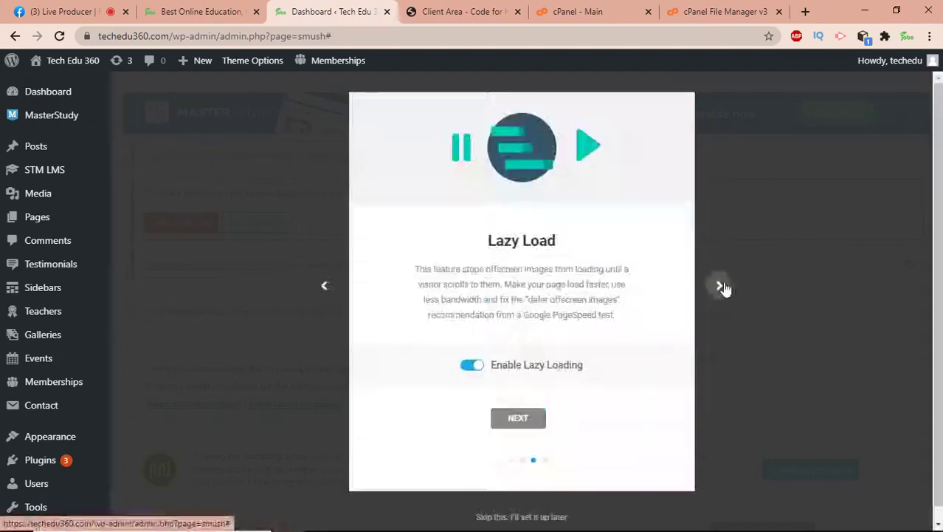
pyautogui.click(719, 288)
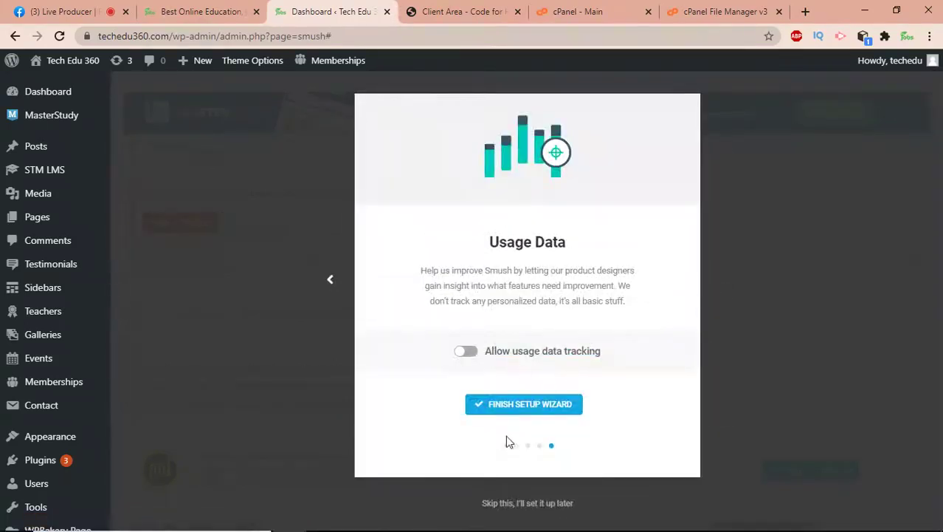
pyautogui.click(553, 404)
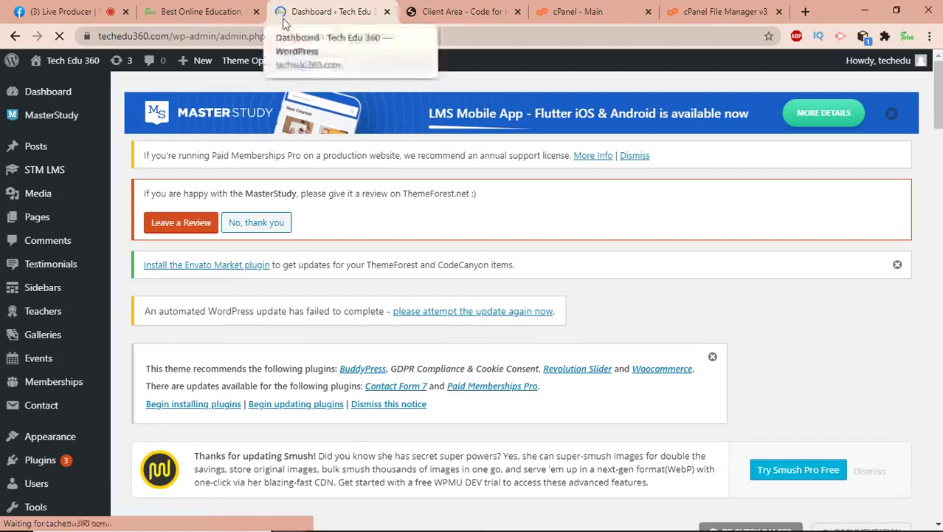
# Step: Re-check the site's images from the Smush dashboard and review the Bulk Smush section
pyautogui.scroll(-3, 531, 319)
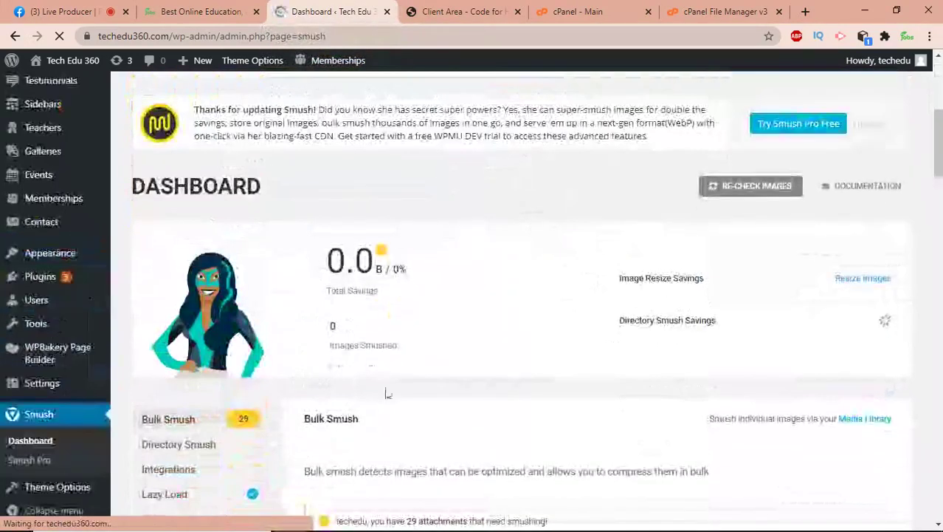
pyautogui.scroll(-3, 443, 388)
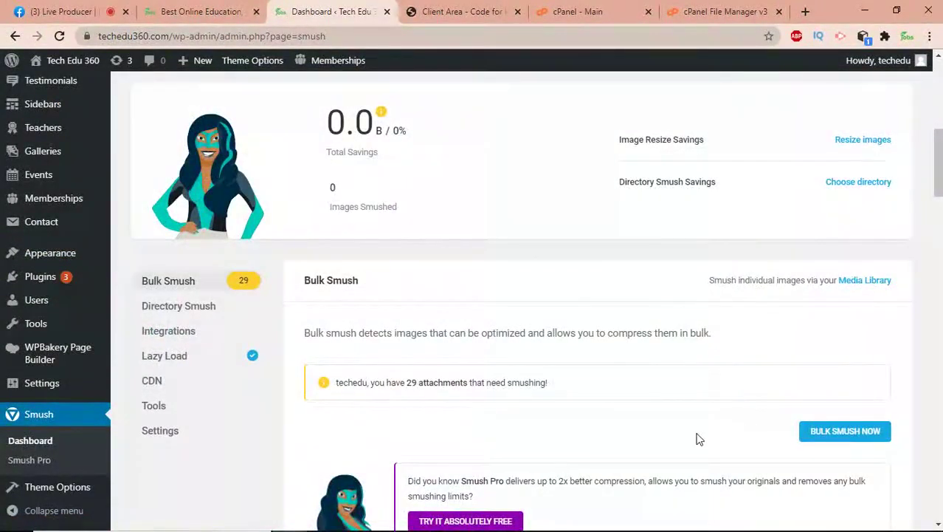
pyautogui.scroll(3, 709, 428)
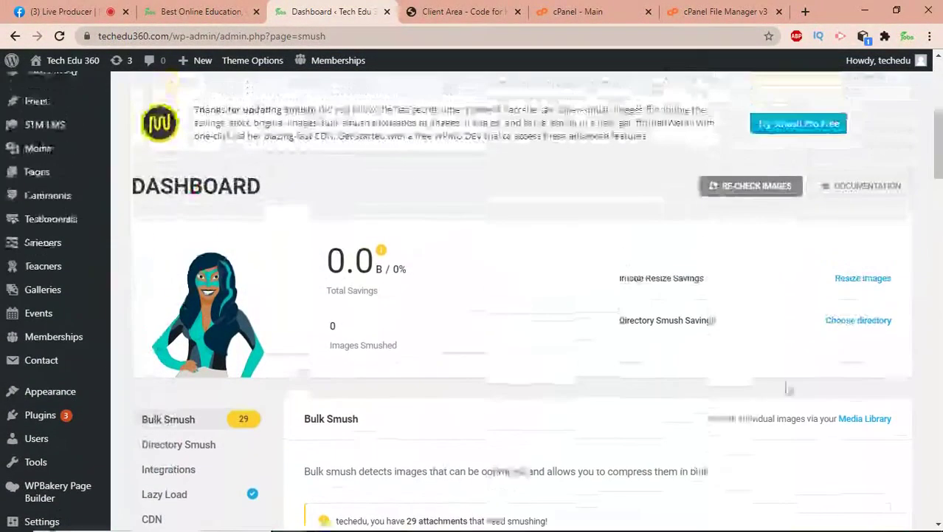
pyautogui.click(757, 193)
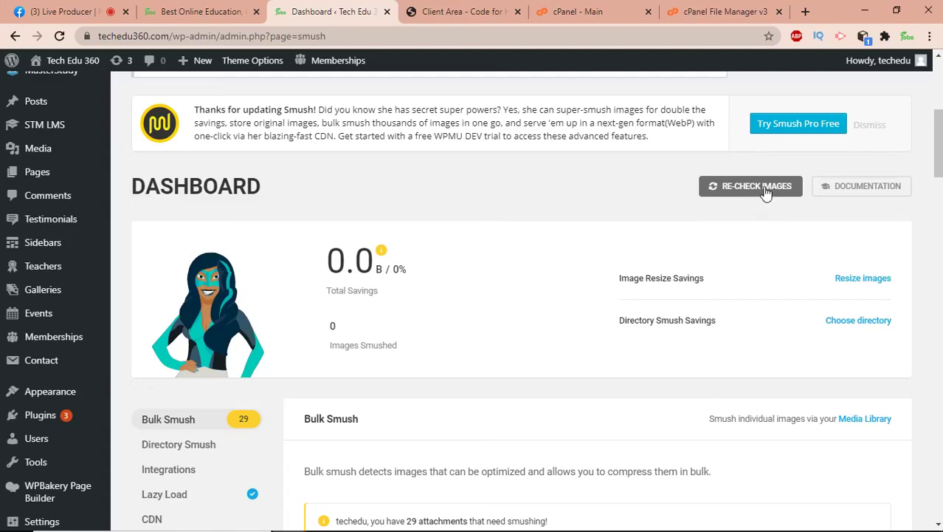
pyautogui.scroll(-3, 765, 192)
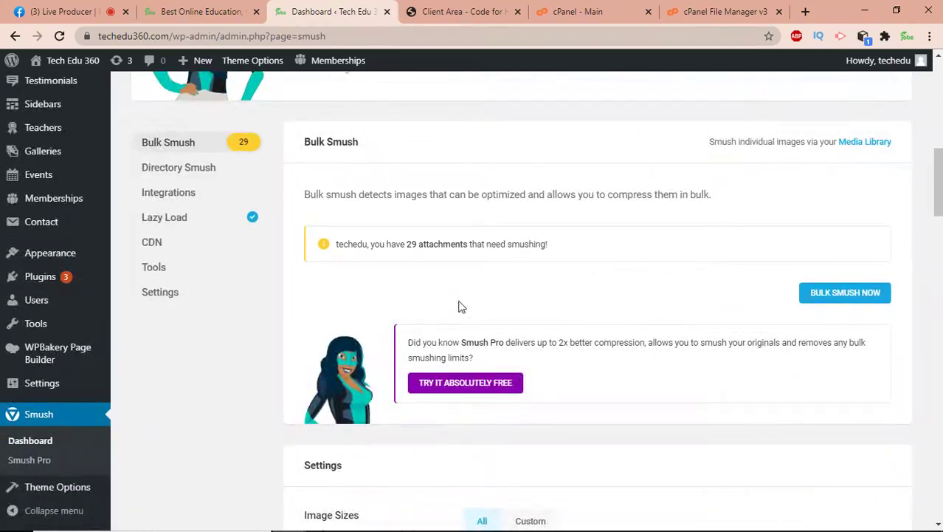
pyautogui.scroll(2, 454, 310)
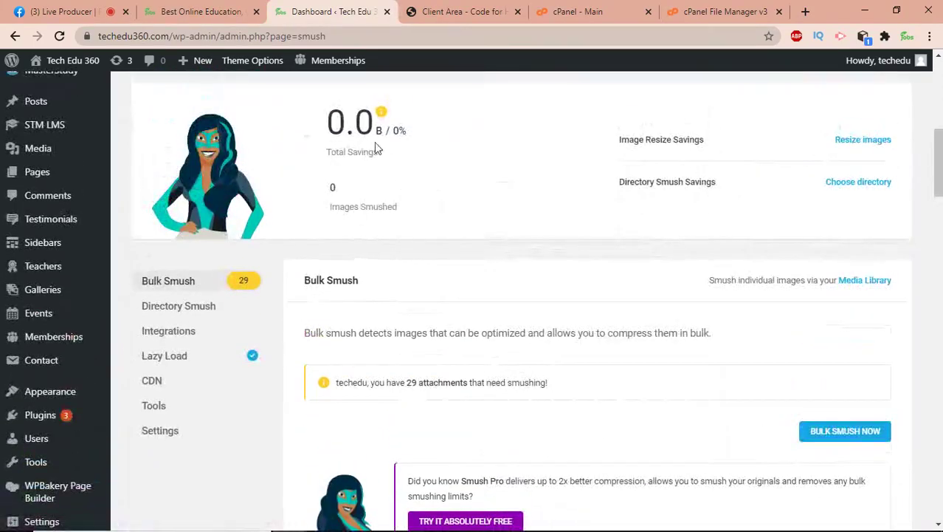
# Step: Check the total savings on the Smush dashboard and start the bulk smush of the site's images
pyautogui.moveTo(327, 124); pyautogui.dragTo(403, 134)
pyautogui.click(456, 120)
pyautogui.click(847, 433)
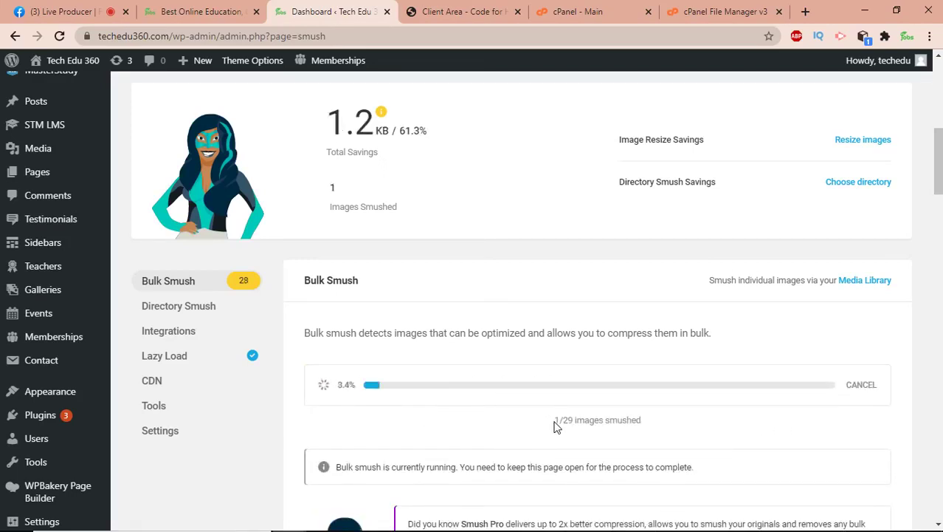
# Step: Examine the bulk smush progress, including the smushed image count, completion percentage and total savings
pyautogui.moveTo(555, 422); pyautogui.dragTo(652, 418)
pyautogui.click(654, 422)
pyautogui.moveTo(558, 422); pyautogui.dragTo(578, 419)
pyautogui.click(513, 423)
pyautogui.scroll(1, 557, 427)
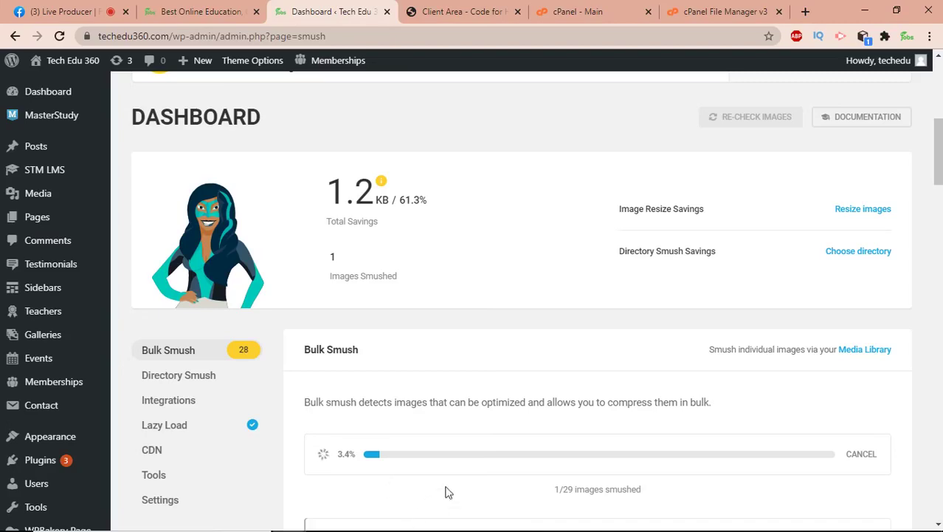
pyautogui.scroll(-2, 449, 491)
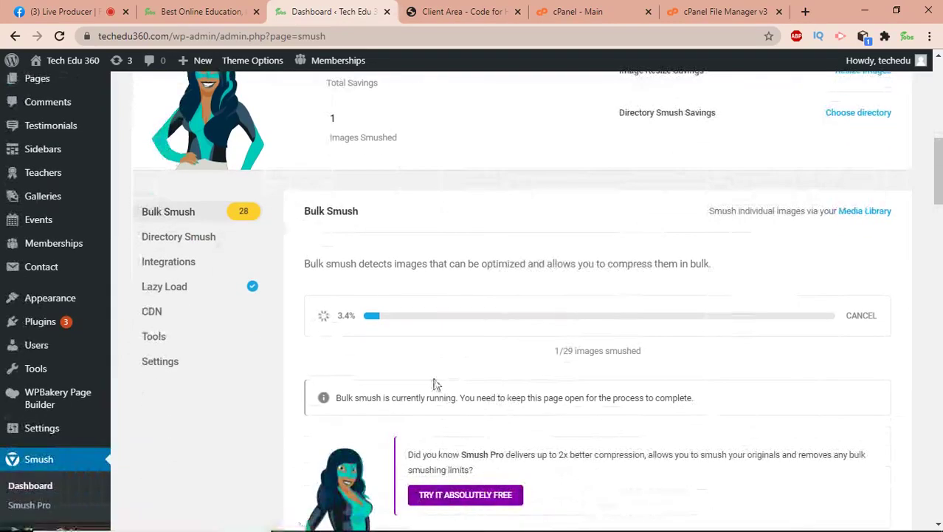
pyautogui.scroll(2, 432, 355)
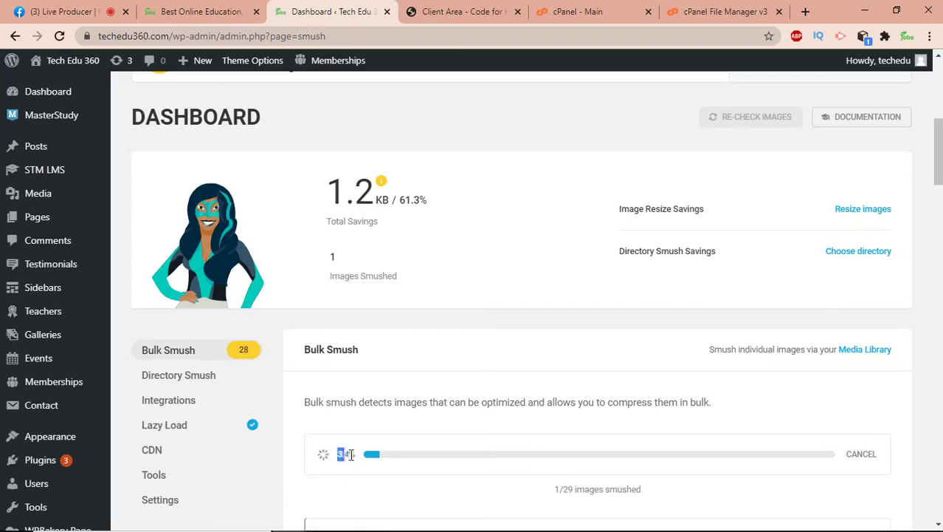
pyautogui.moveTo(338, 455); pyautogui.dragTo(358, 463)
pyautogui.click(405, 482)
# Step: Open the Installed Plugins page in a separate browser tab and switch to it, leaving the bulk smush running
pyautogui.moveTo(35, 470)
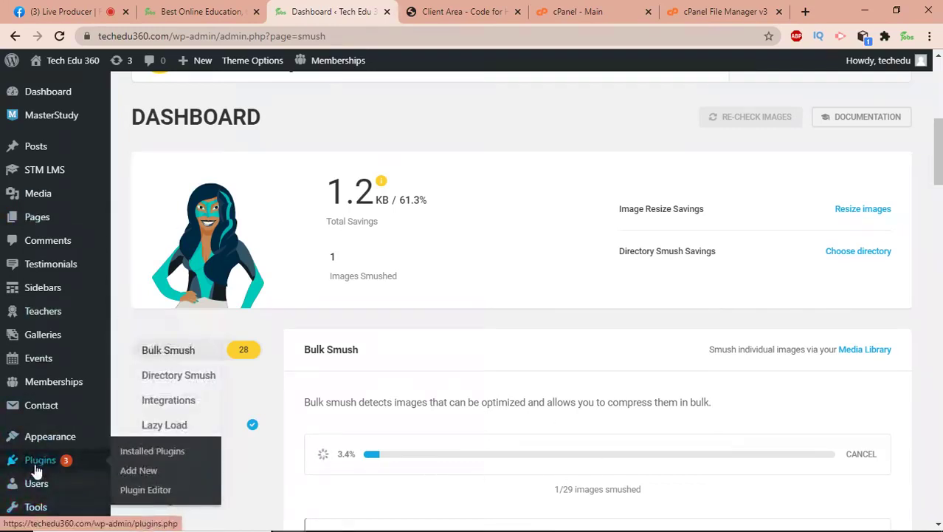
pyautogui.rightClick(171, 451)
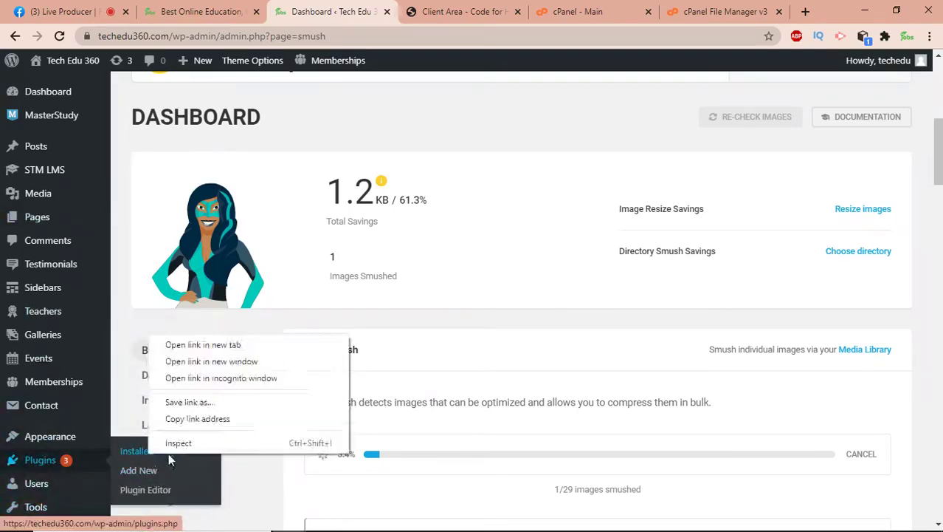
pyautogui.click(214, 344)
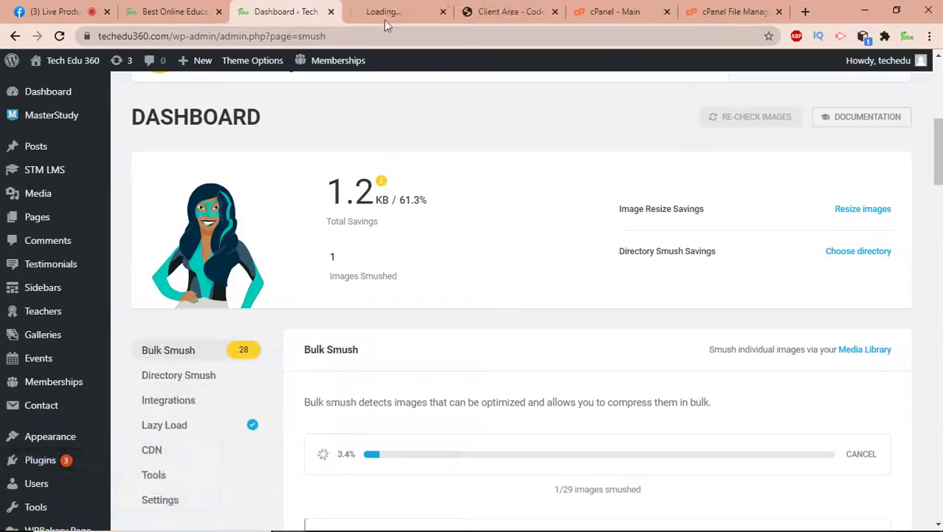
pyautogui.click(378, 11)
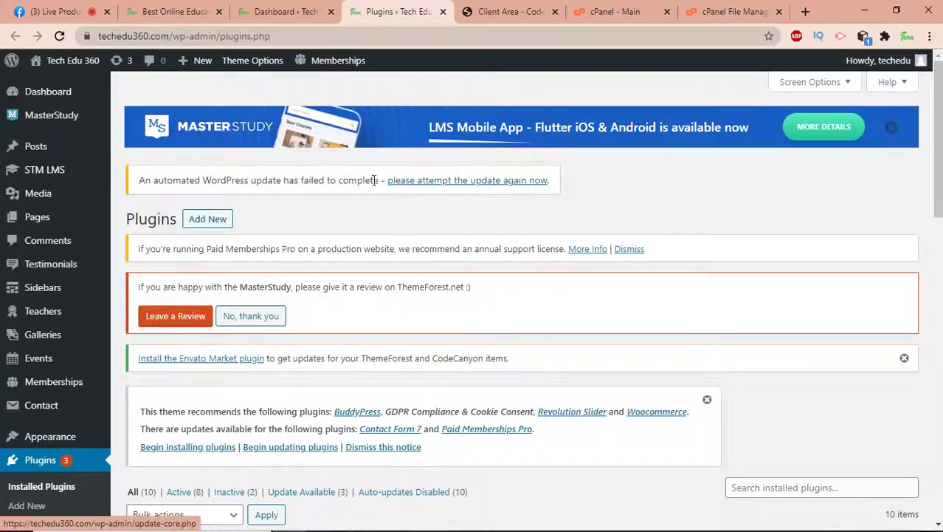
# Step: Dismiss the MasterStudy review, Envato Market and recommended-plugins notices, and open the page for adding new plugins
pyautogui.click(249, 322)
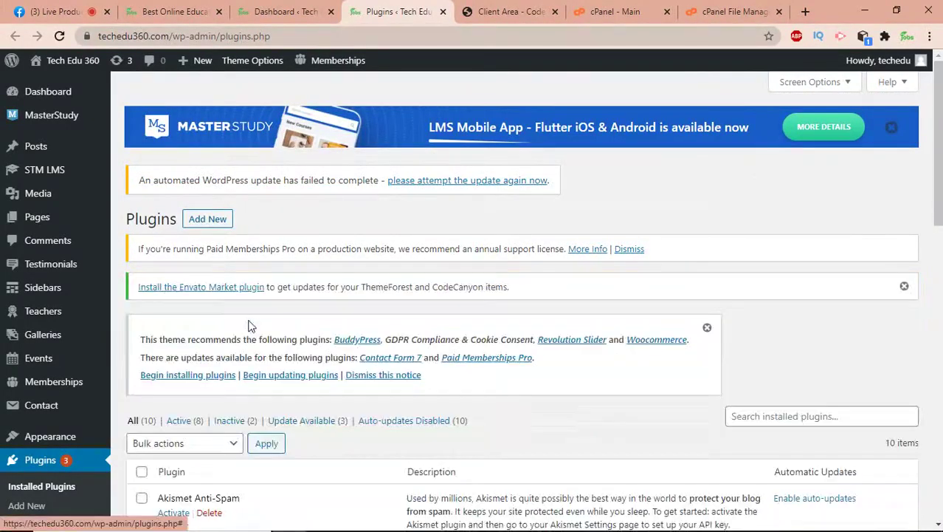
pyautogui.click(904, 288)
pyautogui.click(707, 288)
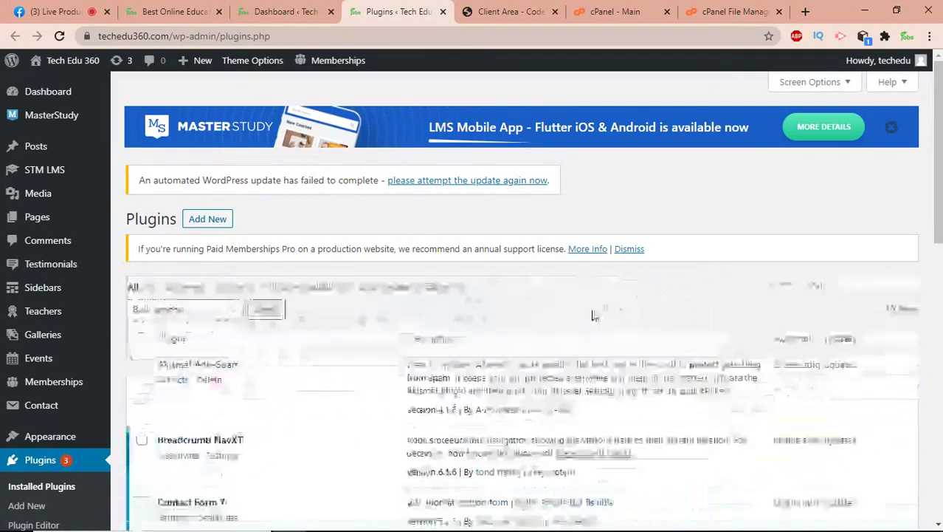
pyautogui.scroll(-1, 443, 288)
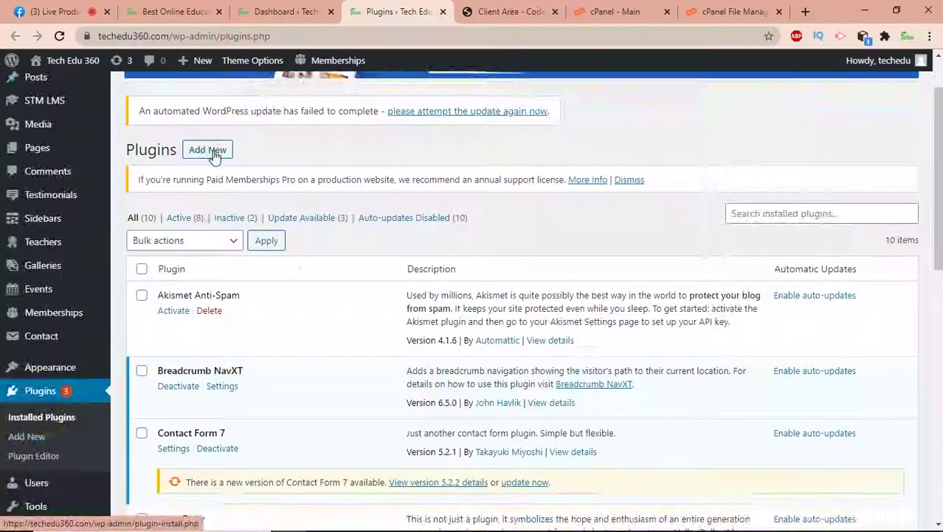
pyautogui.click(212, 153)
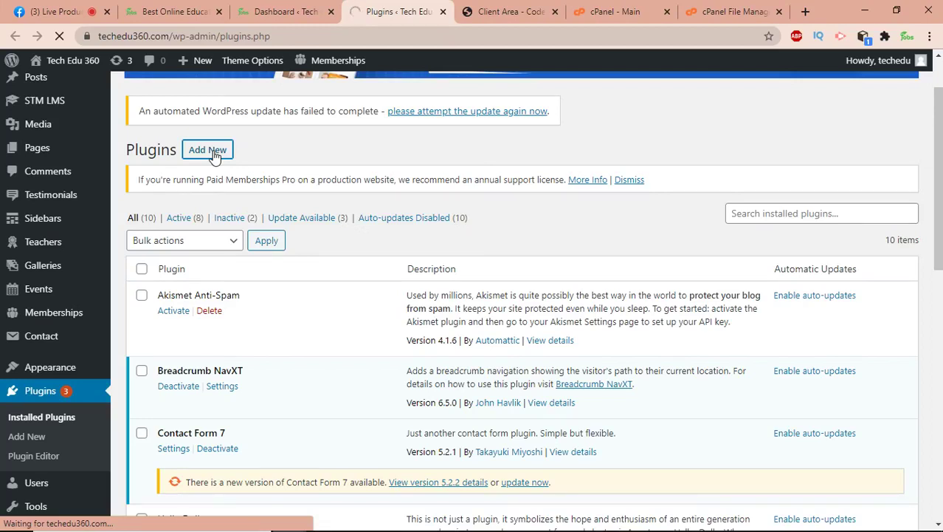
# Step: Return to the Smush dashboard and check the bulk smush progress, skipped images and total savings
pyautogui.click(281, 11)
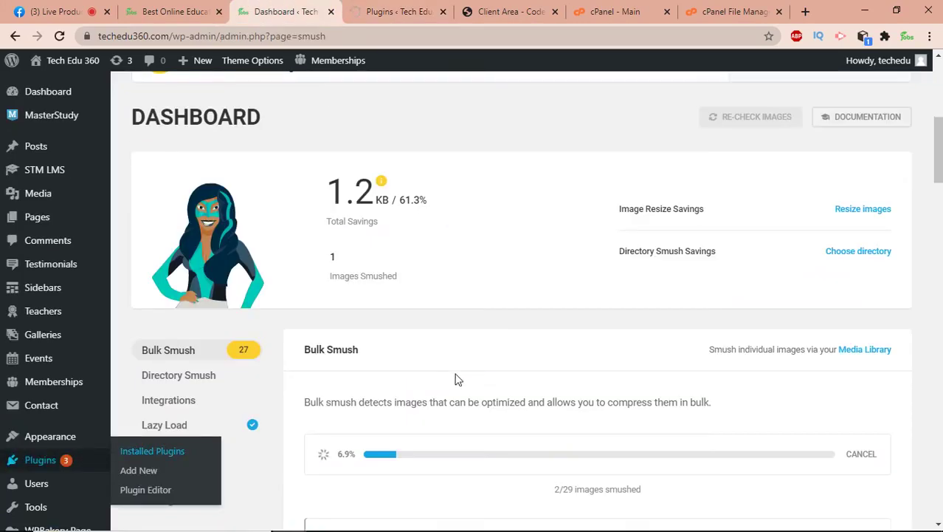
pyautogui.scroll(-1, 565, 506)
pyautogui.scroll(-2, 565, 507)
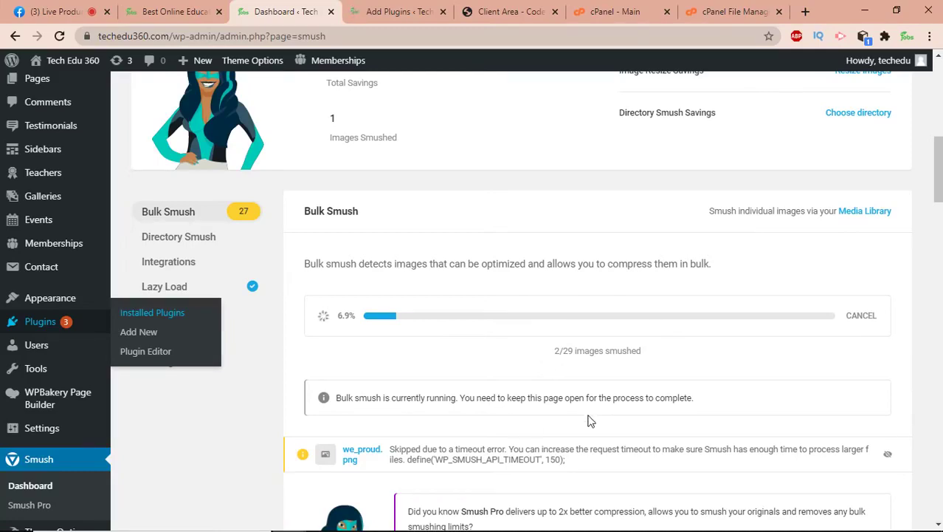
pyautogui.scroll(2, 588, 420)
pyautogui.scroll(-1, 591, 420)
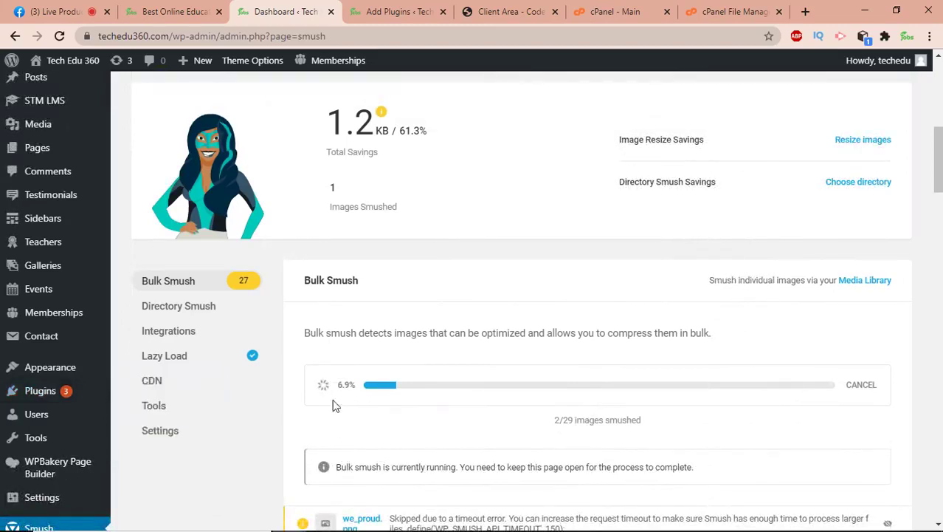
pyautogui.moveTo(555, 419); pyautogui.dragTo(681, 434)
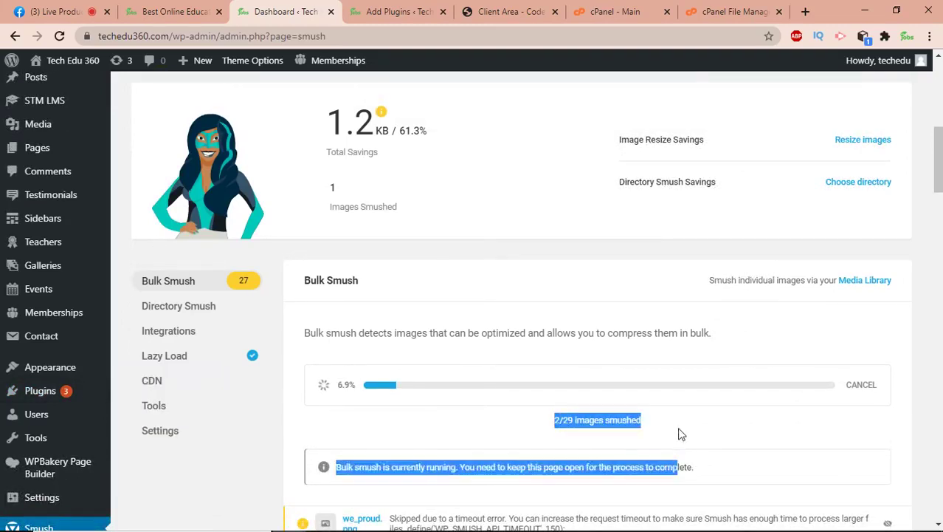
pyautogui.click(677, 428)
pyautogui.scroll(2, 590, 419)
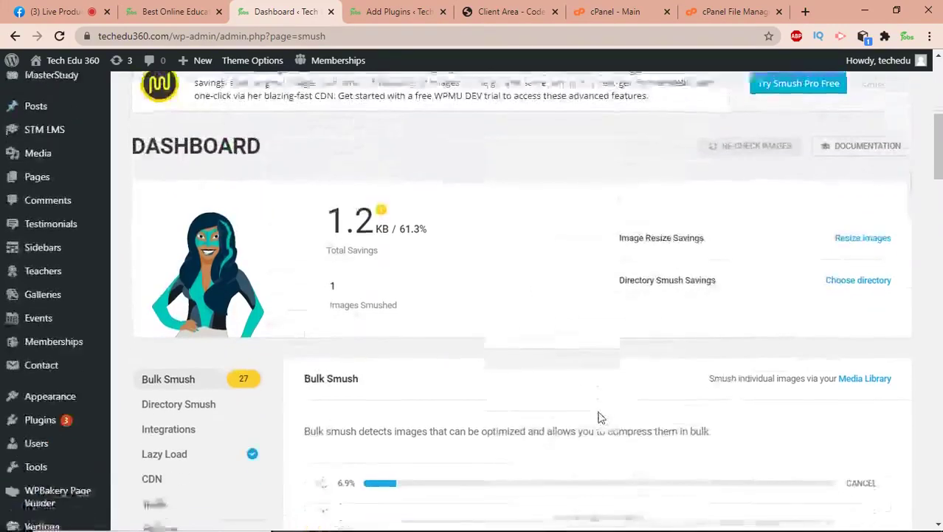
pyautogui.scroll(-2, 599, 417)
pyautogui.scroll(1, 599, 378)
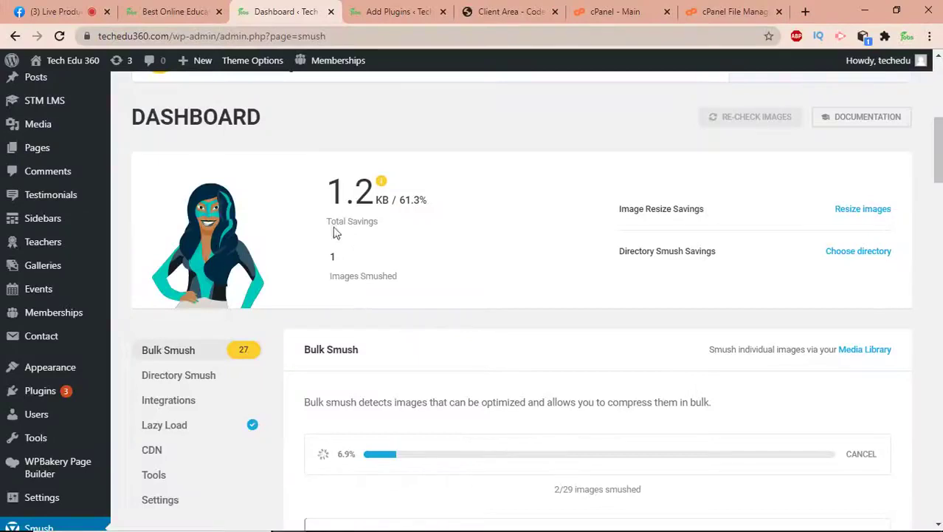
pyautogui.moveTo(329, 203); pyautogui.dragTo(417, 216)
pyautogui.click(397, 222)
# Step: Try to search the Add Plugins page for "wp fastest cache" and dismiss the recommended-plugins notice
pyautogui.click(393, 14)
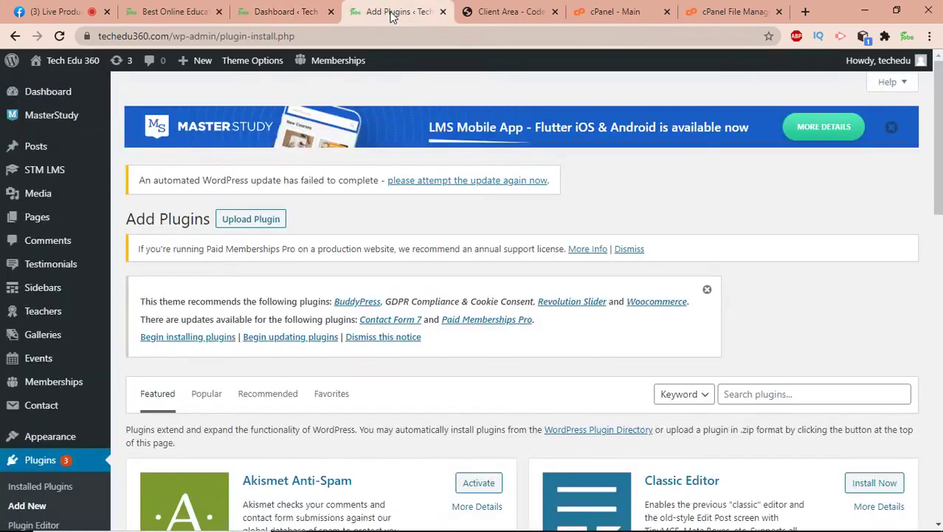
pyautogui.scroll(-3, 533, 299)
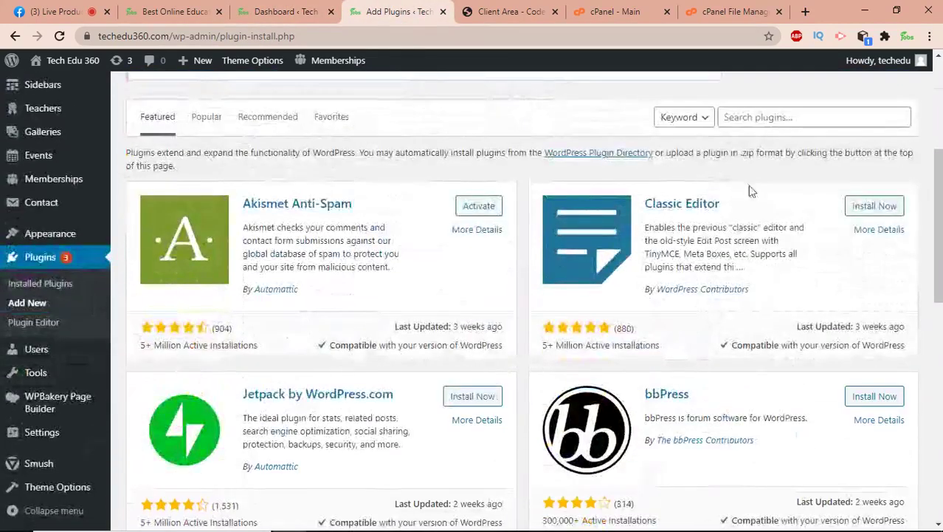
pyautogui.scroll(1, 753, 189)
pyautogui.click(769, 186)
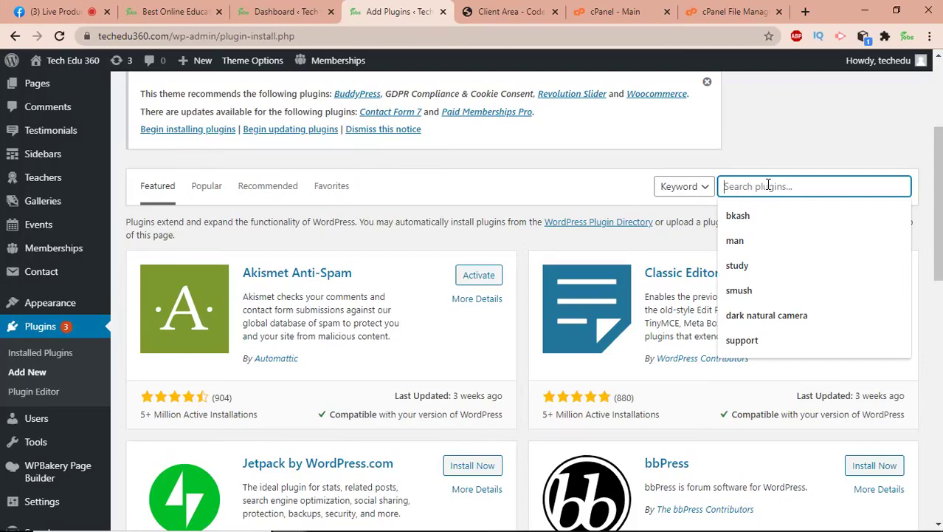
pyautogui.write('wp')
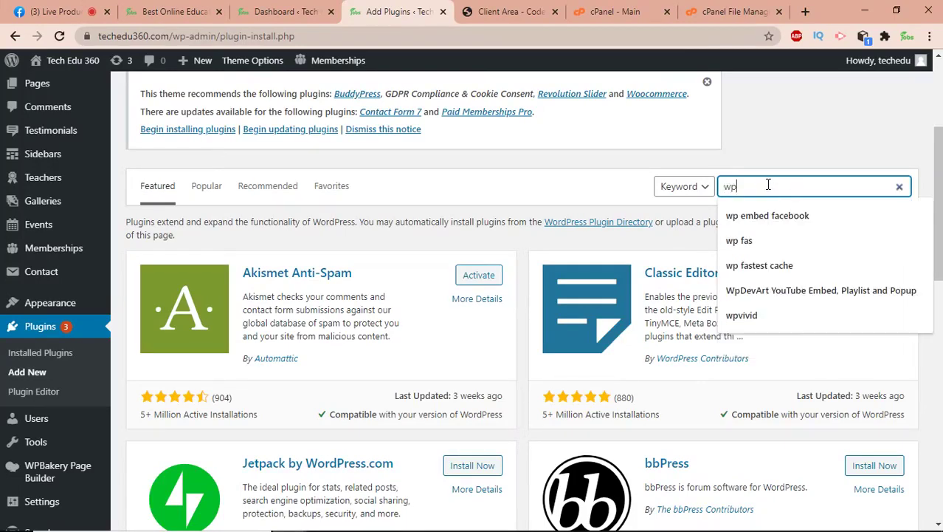
pyautogui.press('Return')
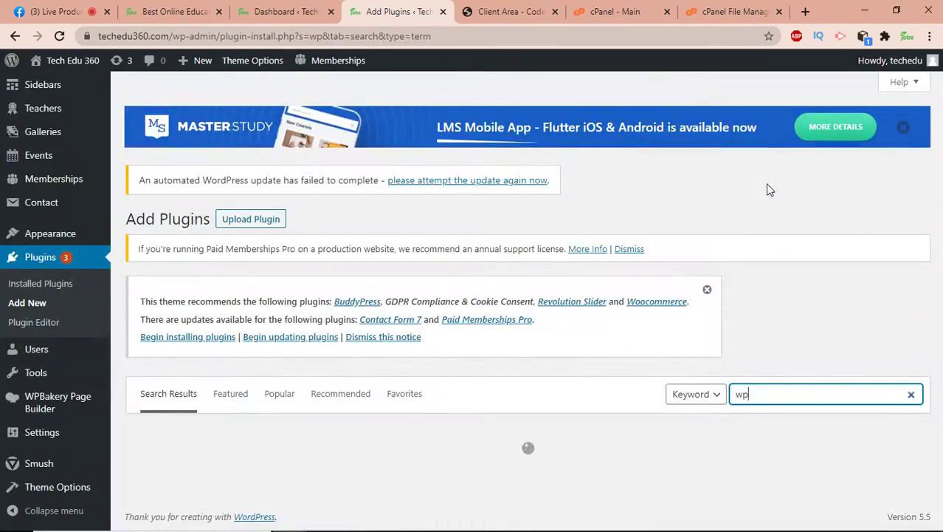
pyautogui.write('fas')
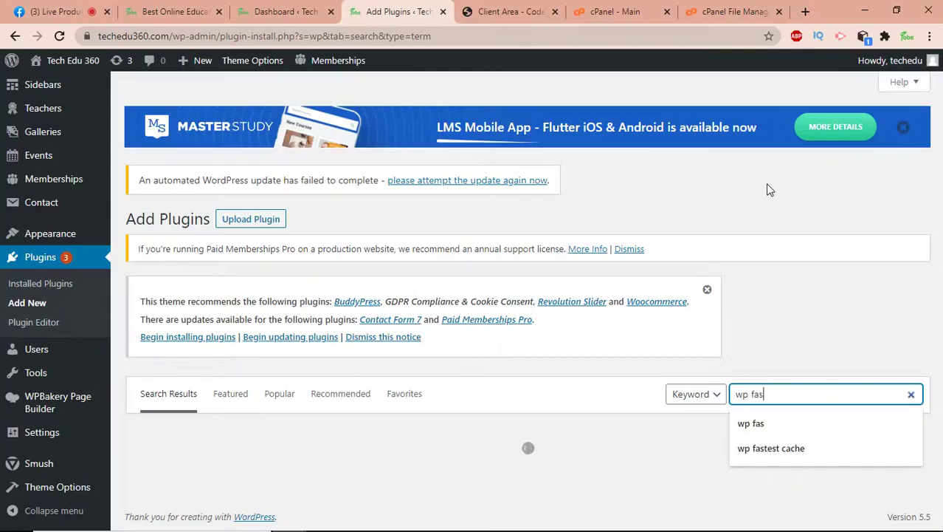
pyautogui.write('test ca')
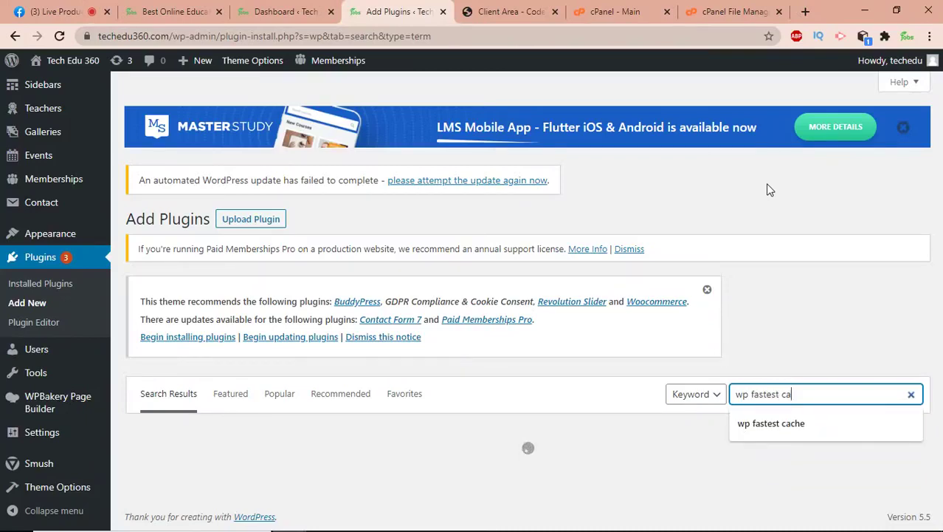
pyautogui.write('che')
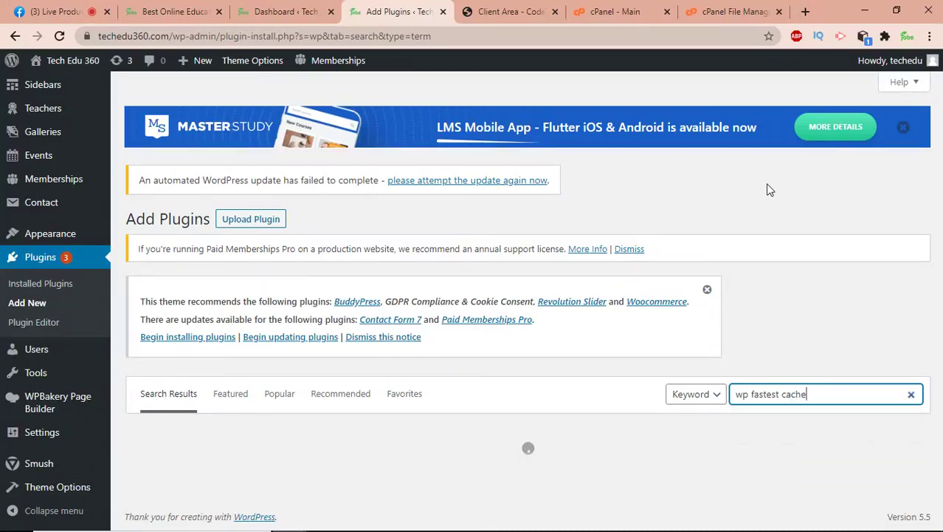
pyautogui.click(707, 289)
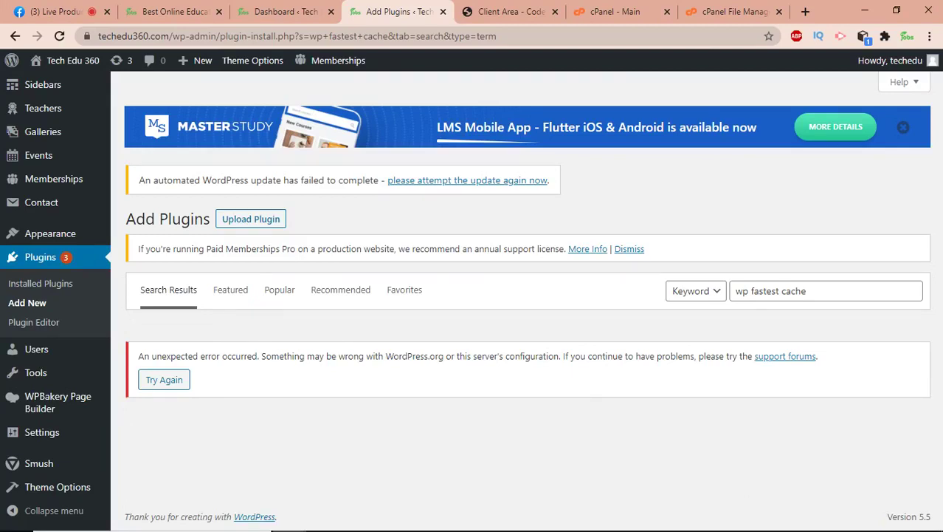
# Step: Re-enter "wp fastest cache" as the plugin search term and reload the Add Plugins page
pyautogui.click(825, 292)
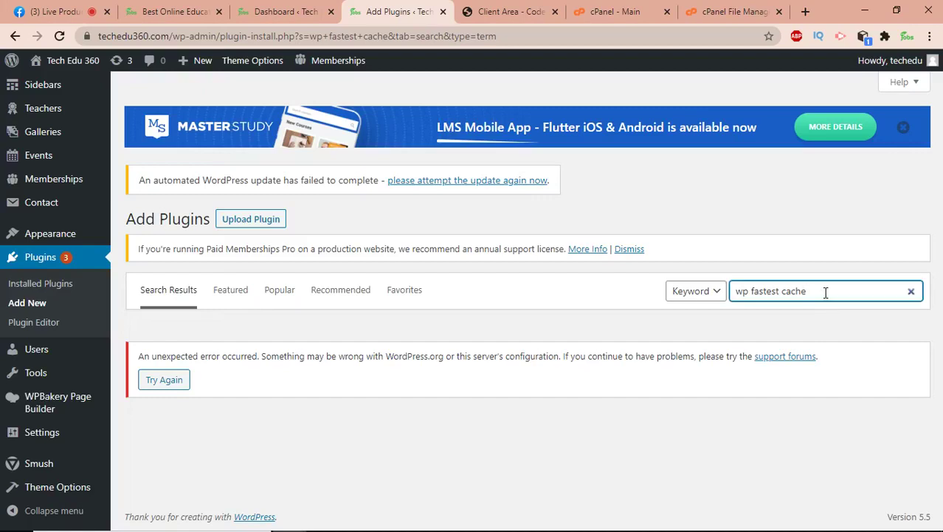
pyautogui.press('BackSpace')
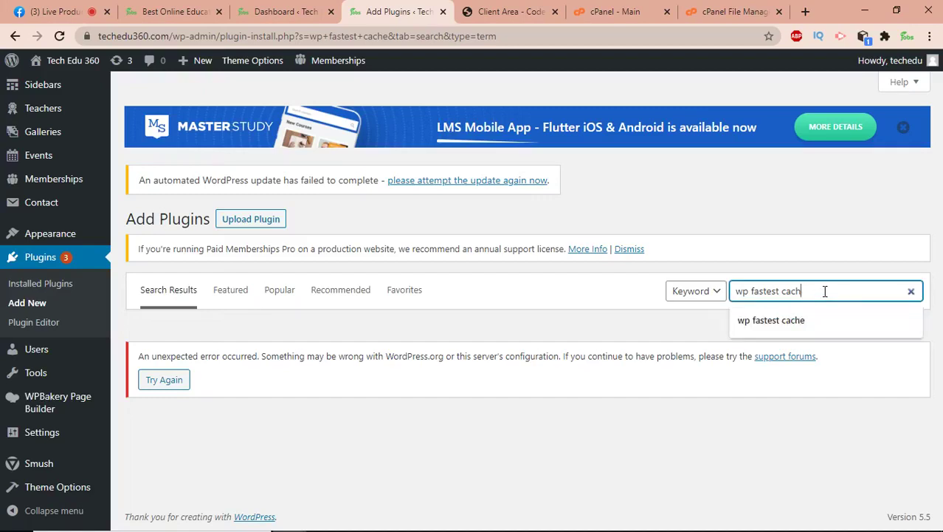
pyautogui.click(808, 328)
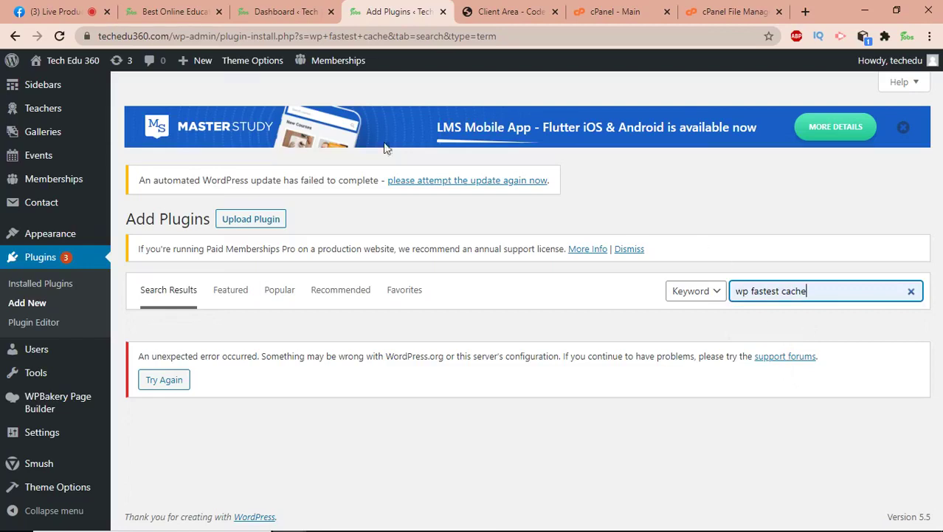
pyautogui.click(27, 308)
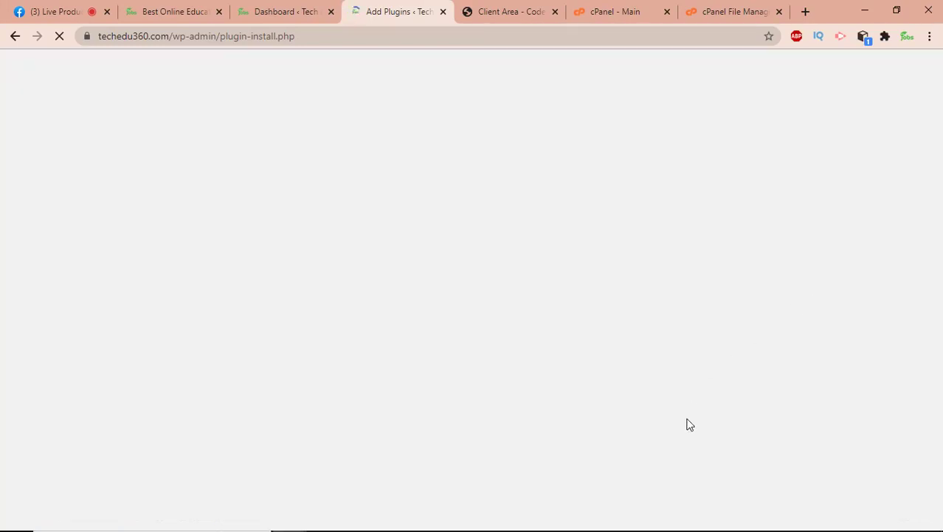
# Step: Check how many images have been smushed so far on the Smush dashboard
pyautogui.click(265, 9)
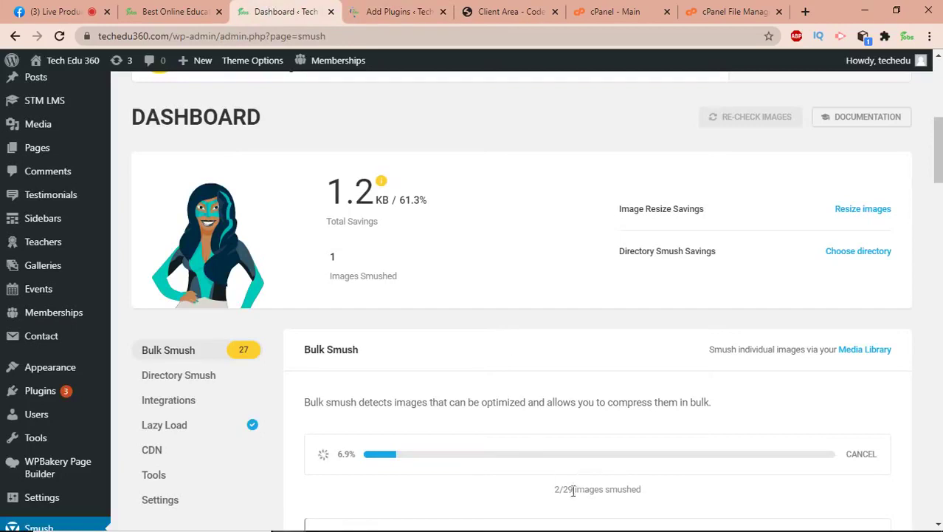
pyautogui.moveTo(547, 497); pyautogui.dragTo(678, 499)
pyautogui.click(610, 487)
# Step: Return to the Add Plugins page and search for "wp fastest cache" to find the WP Fastest Cache plugin
pyautogui.click(396, 10)
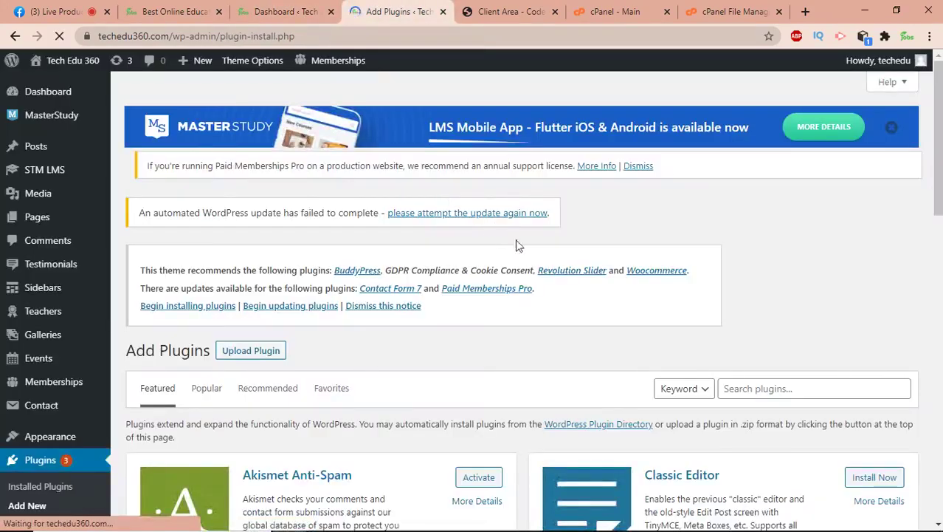
pyautogui.scroll(-3, 659, 291)
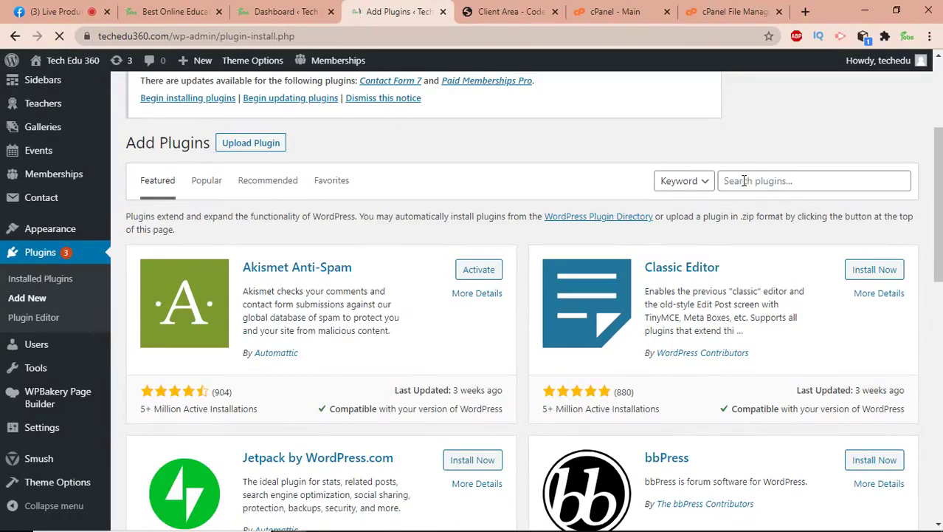
pyautogui.click(744, 181)
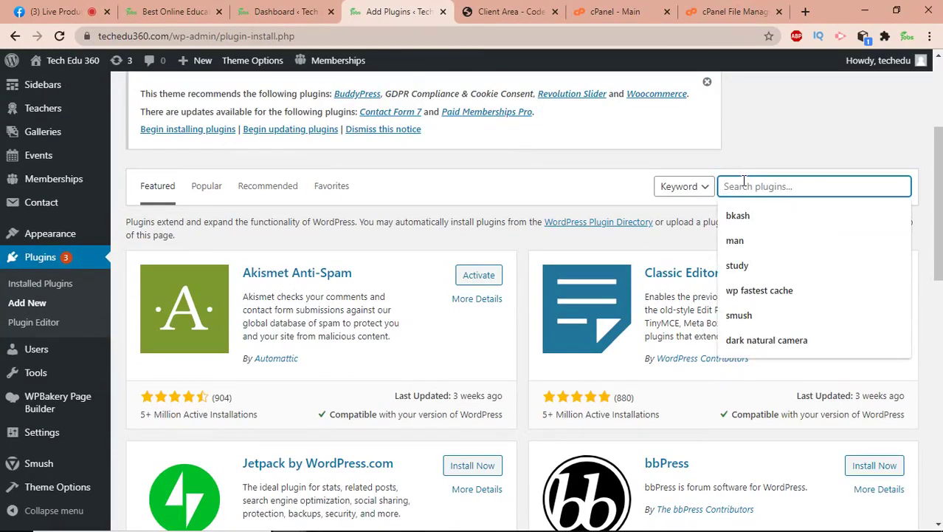
pyautogui.click(774, 291)
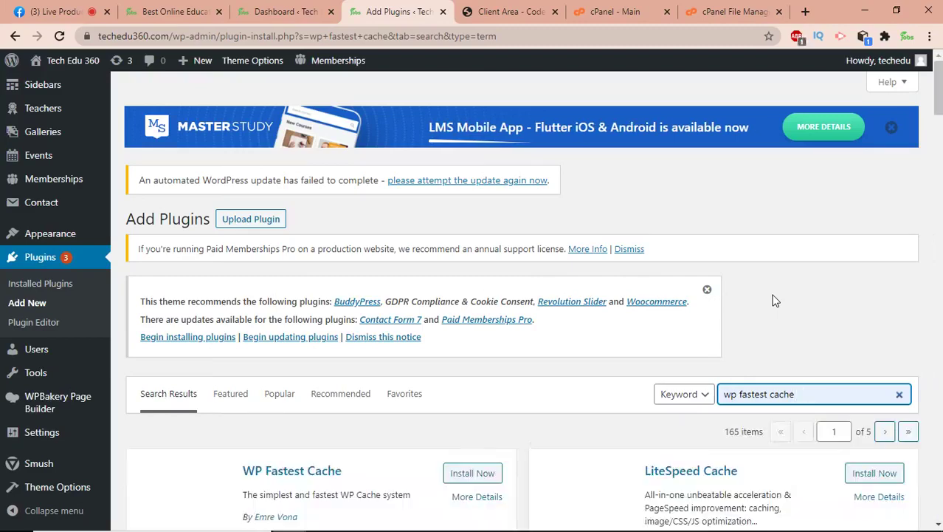
pyautogui.scroll(-2, 774, 301)
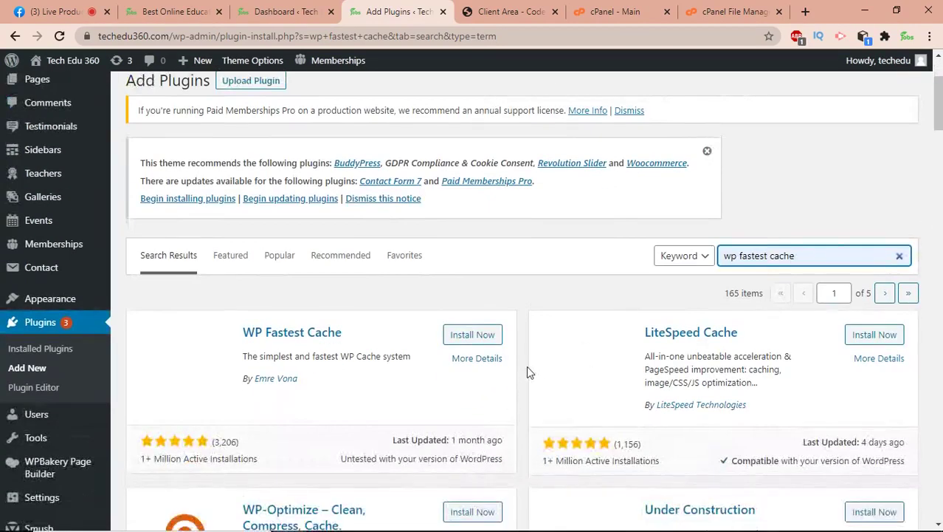
pyautogui.scroll(-2, 527, 371)
pyautogui.scroll(2, 526, 371)
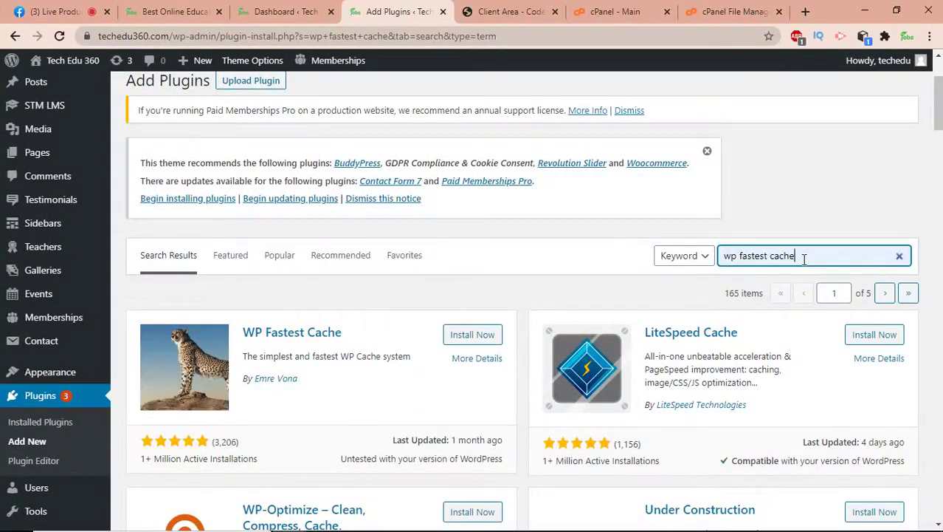
pyautogui.scroll(-2, 284, 379)
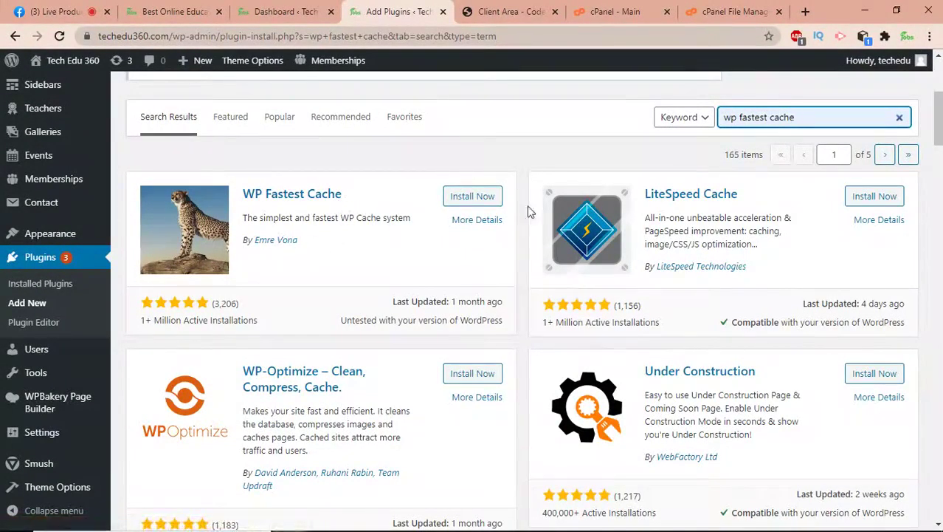
# Step: Check the WP Fastest Cache plugin's rating and active installations, and install and activate it
pyautogui.click(144, 310)
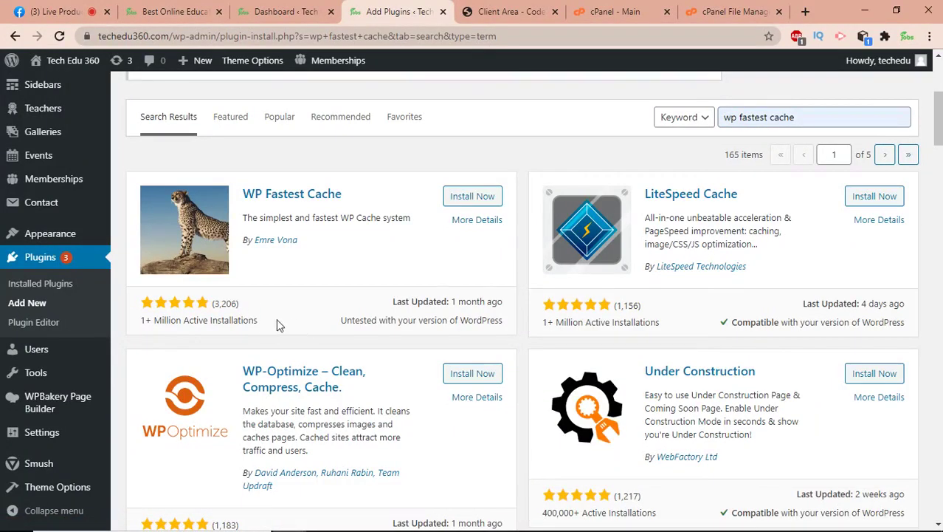
pyautogui.moveTo(267, 322); pyautogui.dragTo(140, 339)
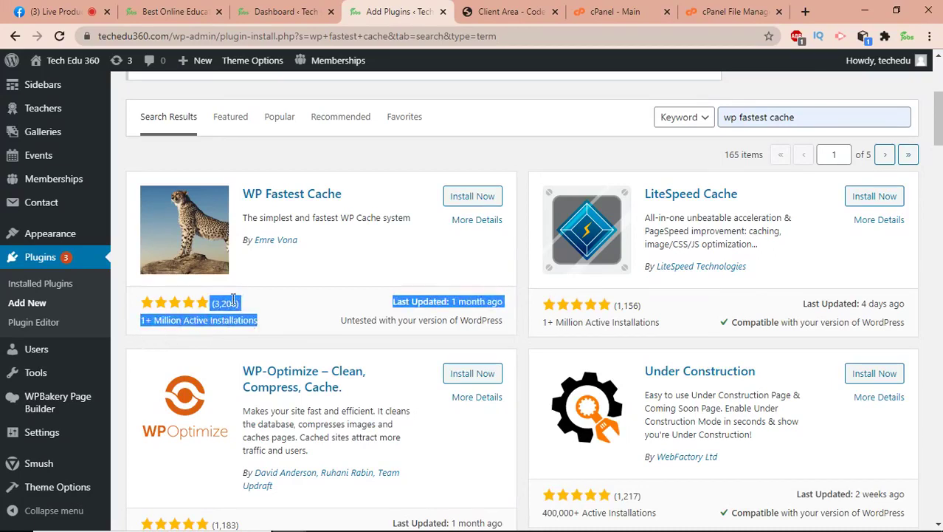
pyautogui.click(285, 308)
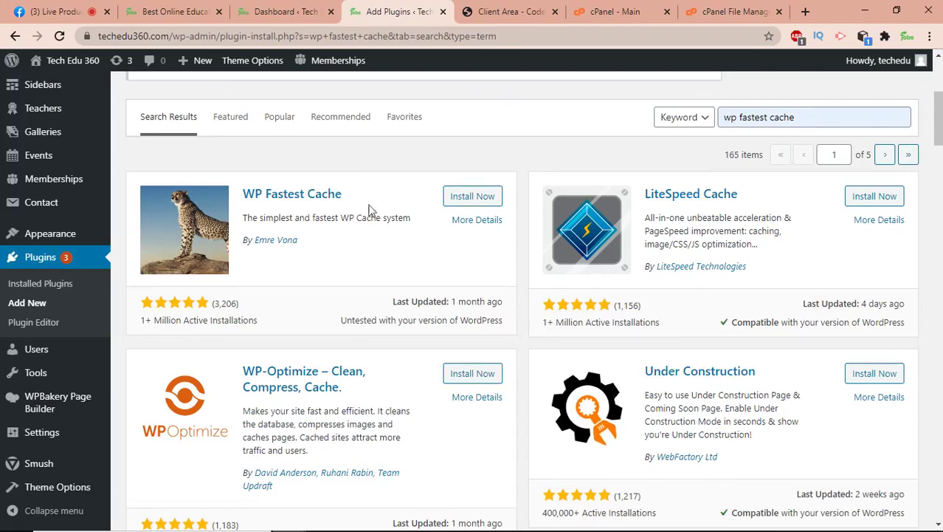
pyautogui.click(469, 198)
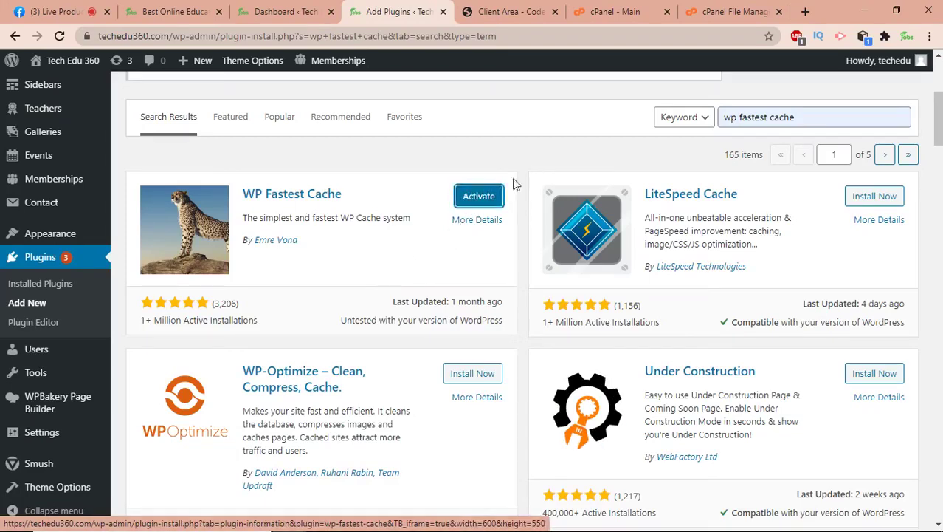
pyautogui.click(480, 198)
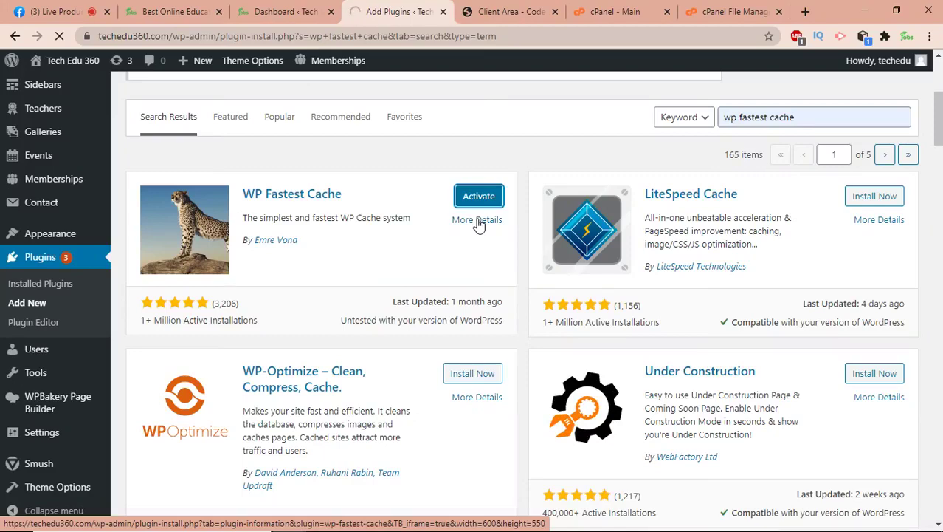
# Step: Check the bulk smush progress and total savings on the Smush dashboard again
pyautogui.click(276, 9)
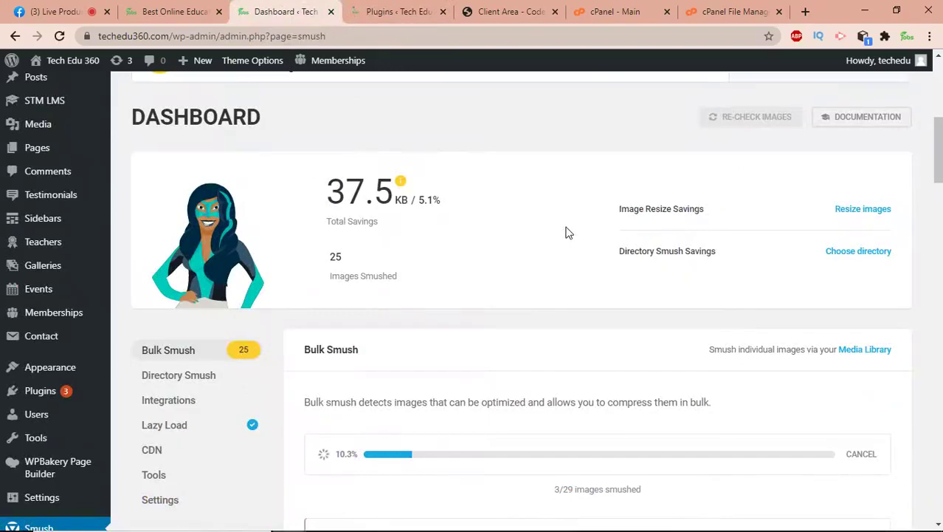
pyautogui.scroll(-3, 568, 233)
pyautogui.scroll(3, 591, 362)
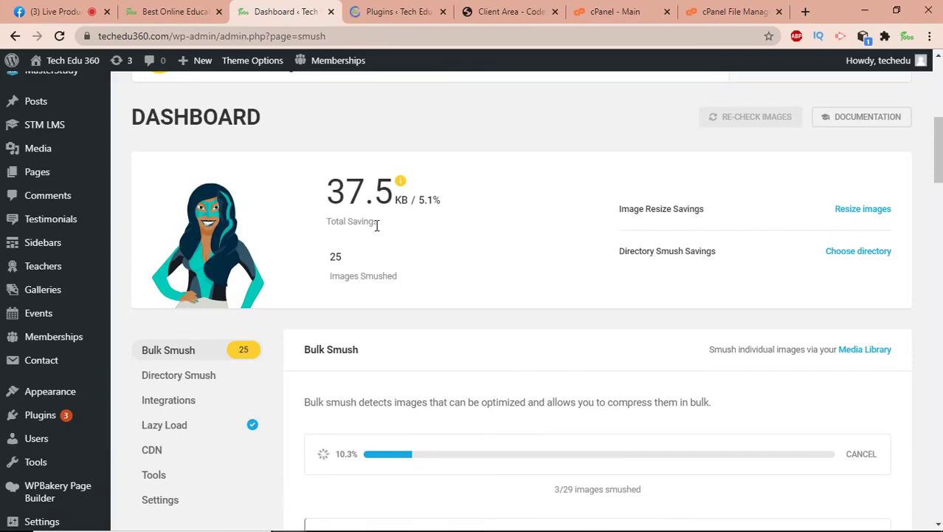
# Step: Find WP Fastest Cache among the installed plugins and open its options page
pyautogui.click(397, 8)
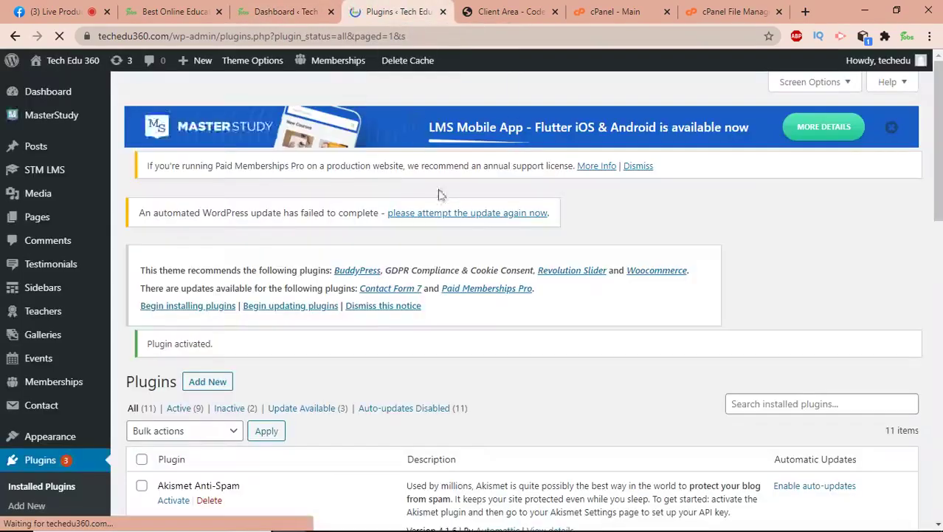
pyautogui.scroll(-2, 446, 296)
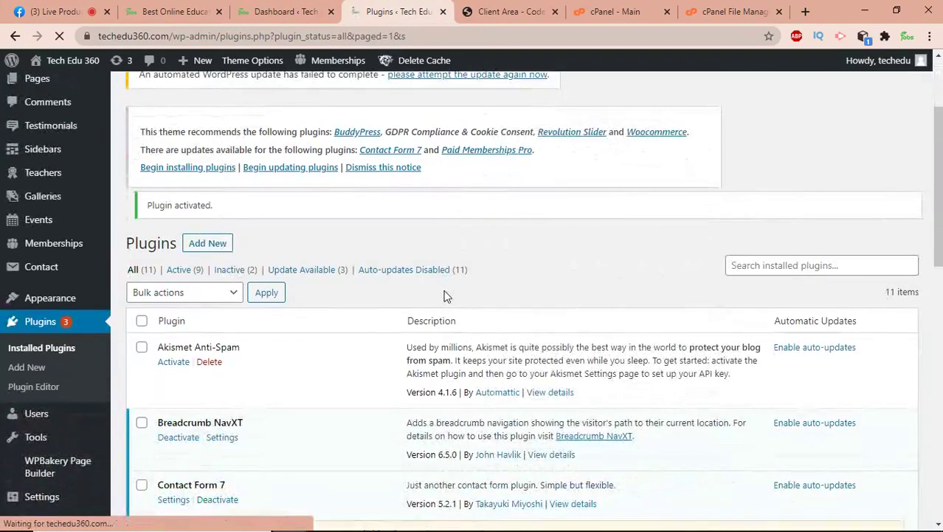
pyautogui.scroll(-5, 446, 295)
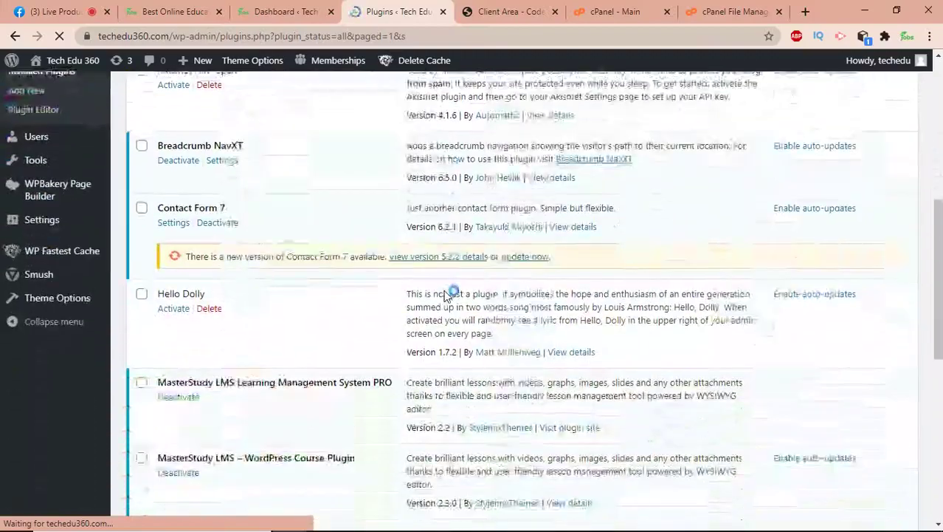
pyautogui.scroll(-5, 445, 293)
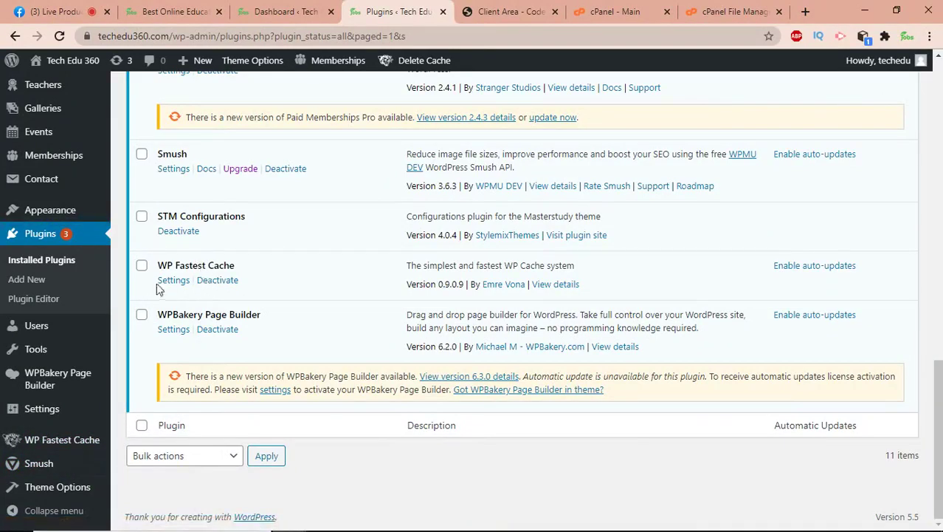
pyautogui.click(69, 449)
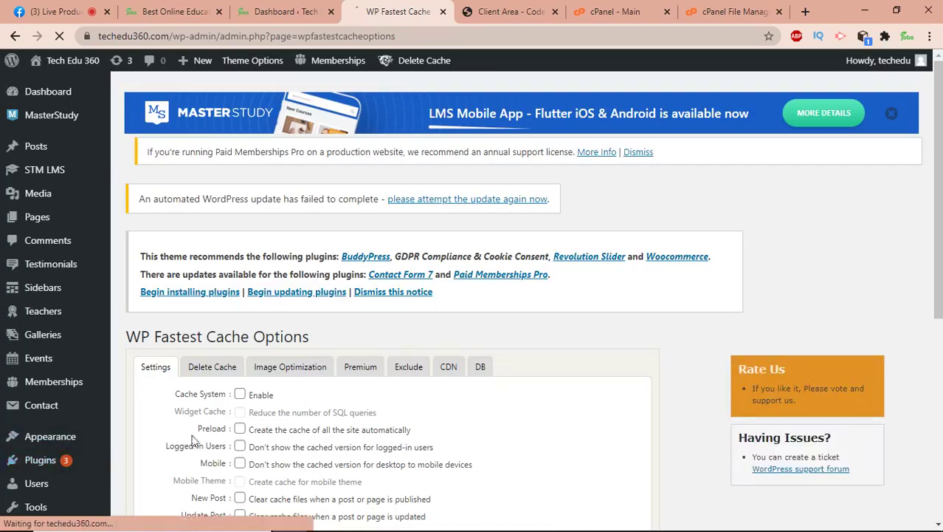
# Step: Enable the Cache System, Minify HTML, Minify Css and Combine Css options in WP Fastest Cache
pyautogui.scroll(-2, 417, 402)
pyautogui.scroll(-1, 417, 403)
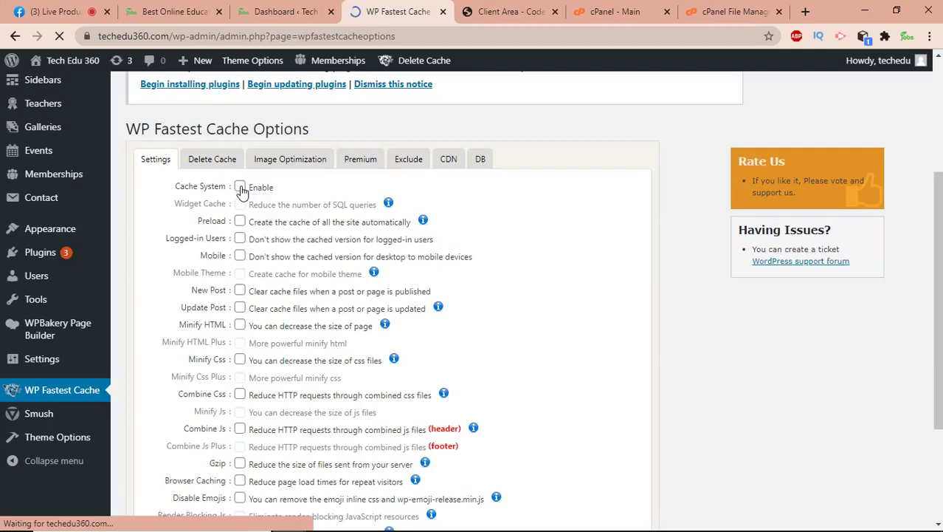
pyautogui.click(240, 188)
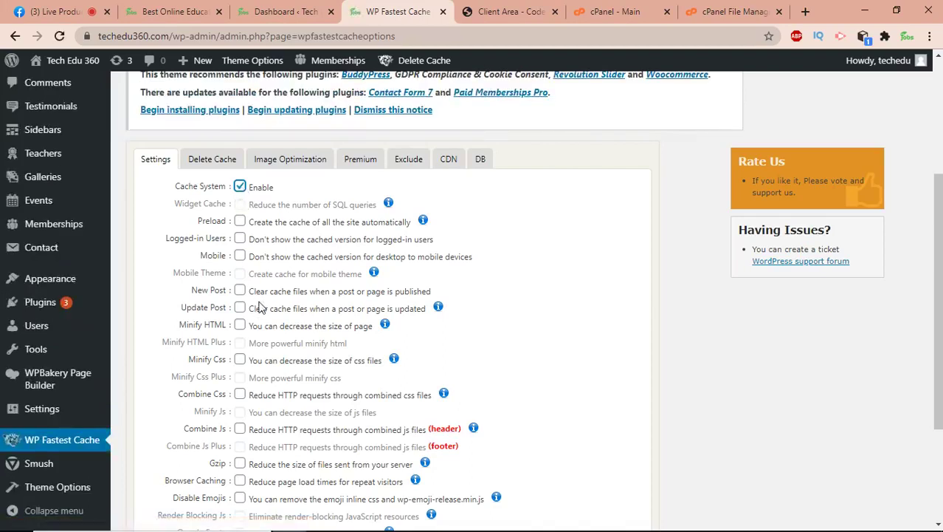
pyautogui.click(240, 326)
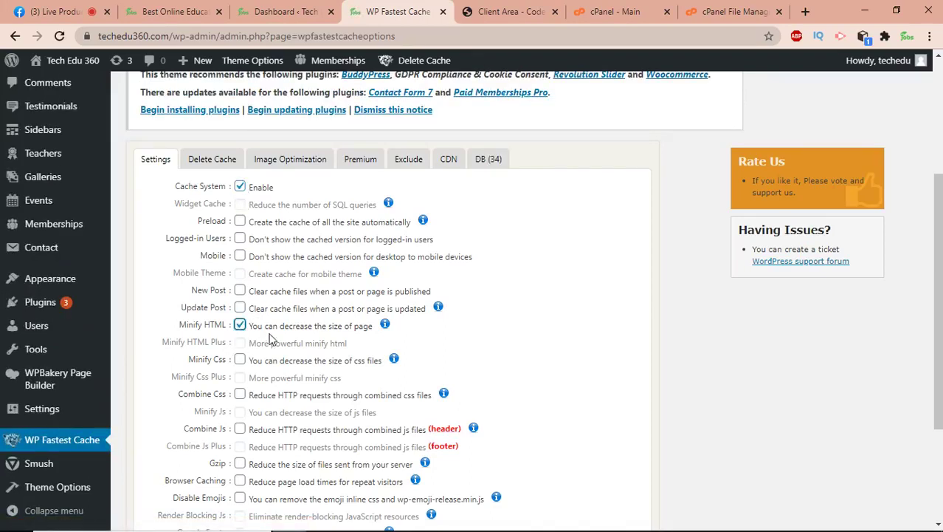
pyautogui.scroll(-1, 240, 337)
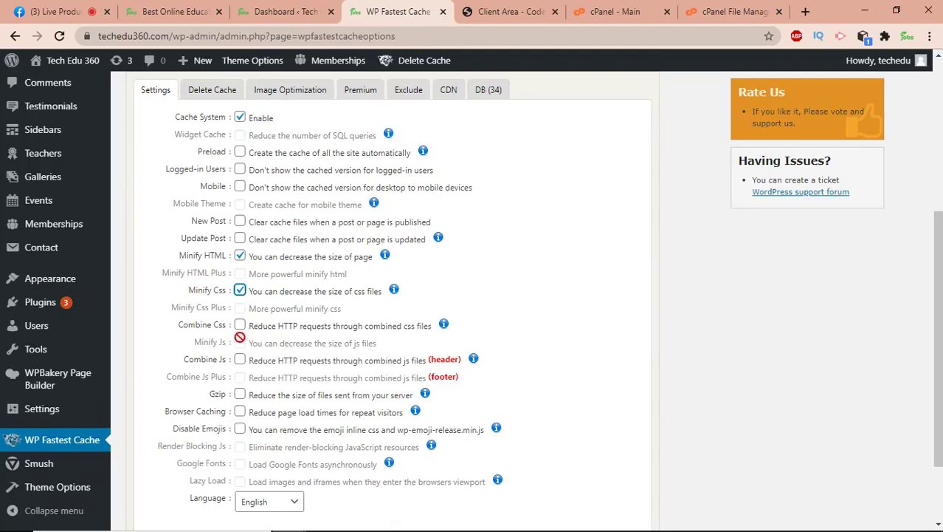
pyautogui.click(240, 326)
# Step: Enable the Combine Js (header), Gzip and Browser Caching options in WP Fastest Cache
pyautogui.scroll(-1, 242, 360)
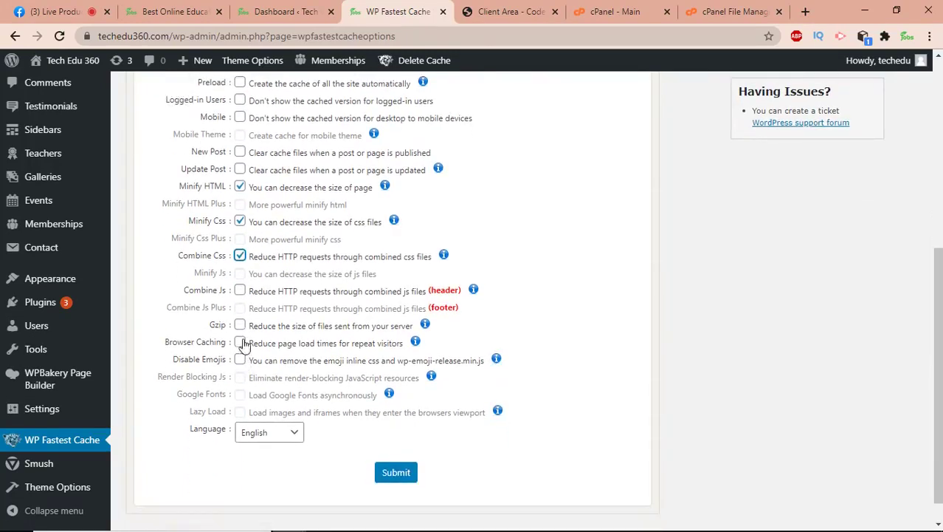
pyautogui.click(240, 292)
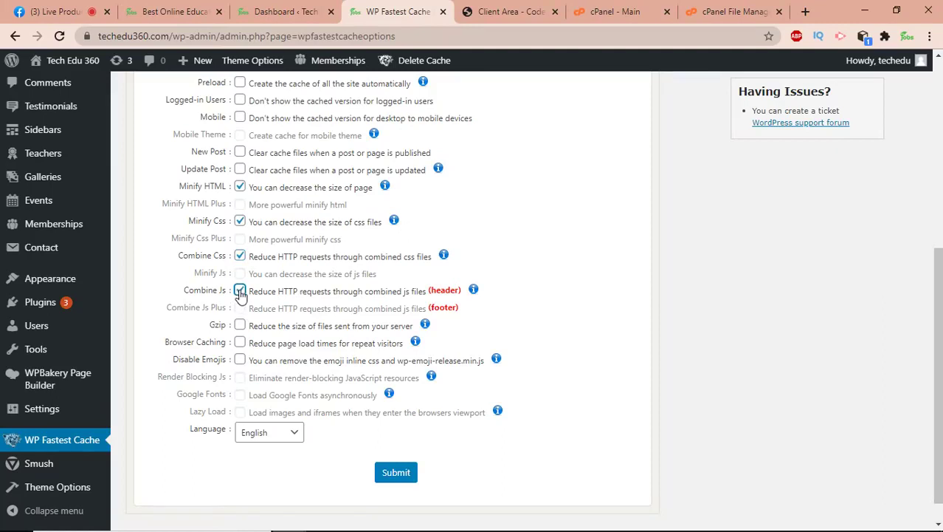
pyautogui.click(243, 330)
pyautogui.click(241, 344)
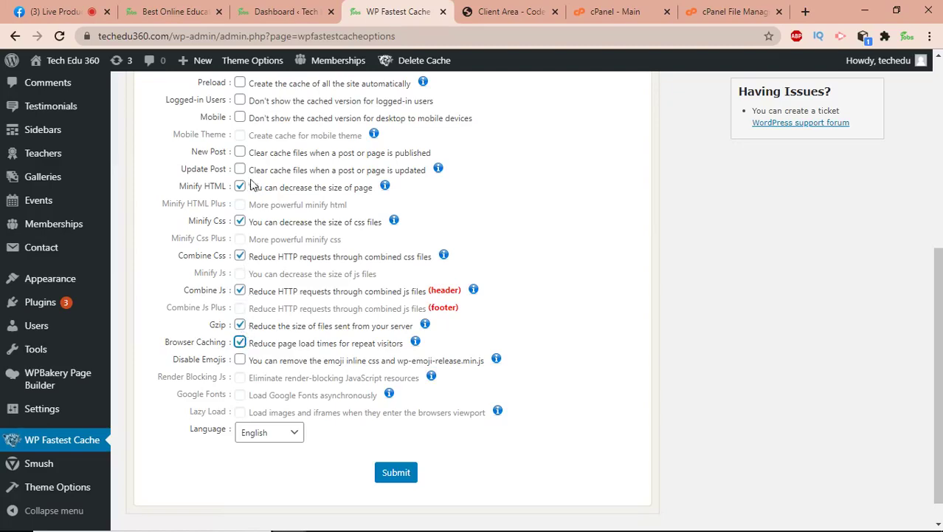
# Step: Review the selected cache options, disable Combine Css and save the WP Fastest Cache settings
pyautogui.scroll(2, 267, 186)
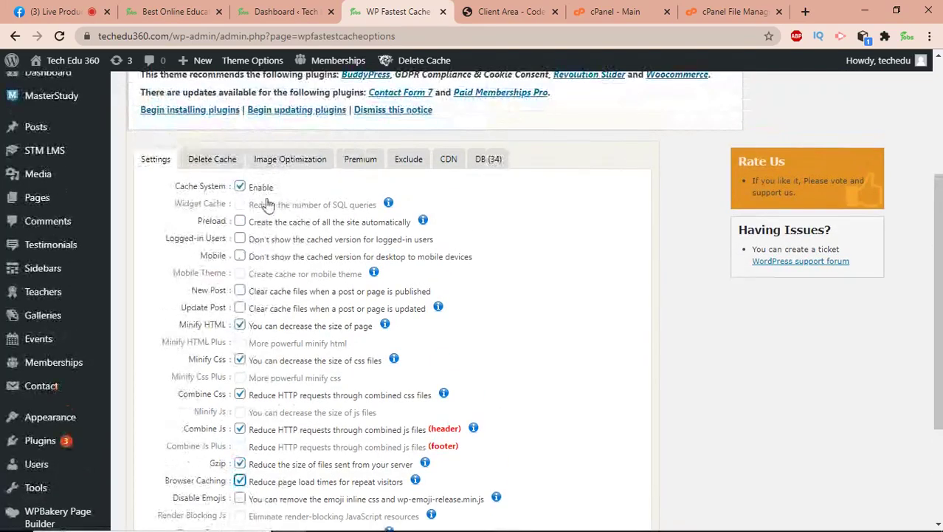
pyautogui.scroll(-1, 282, 344)
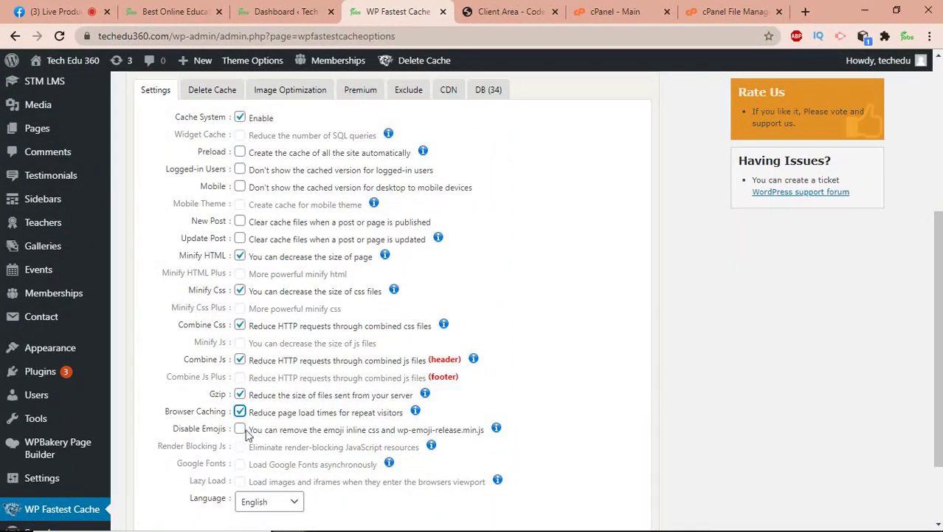
pyautogui.scroll(-1, 251, 432)
pyautogui.scroll(1, 259, 423)
pyautogui.click(239, 326)
pyautogui.scroll(-2, 431, 390)
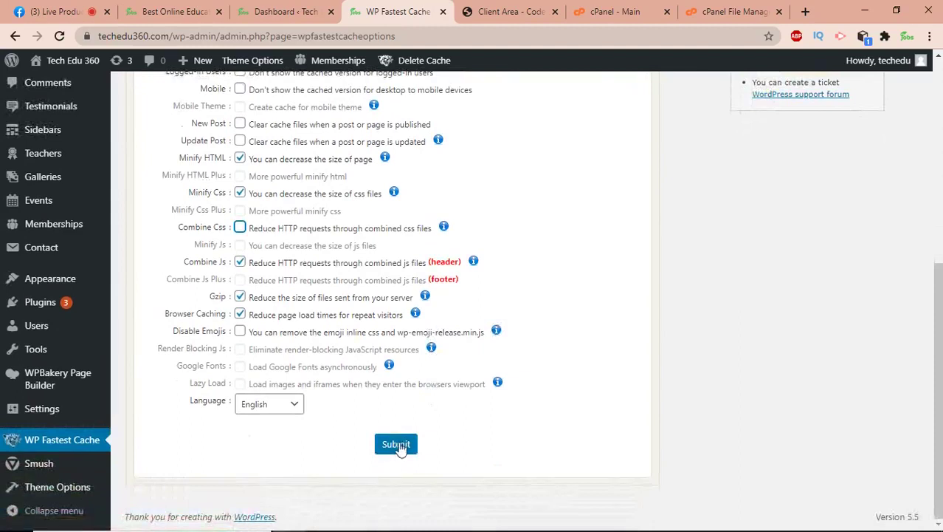
pyautogui.click(398, 444)
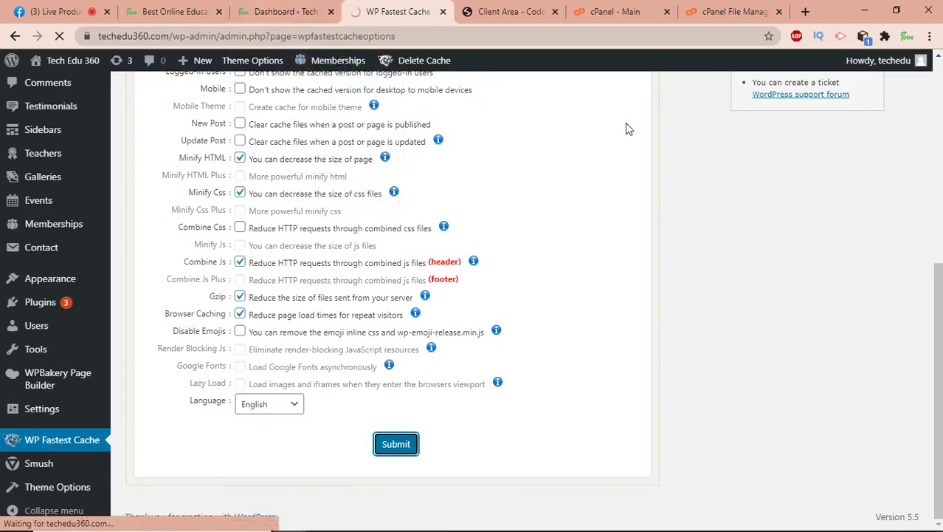
# Step: Look through the Delete Cache, Image Optimization and Premium sections of the WP Fastest Cache options
pyautogui.scroll(1, 625, 129)
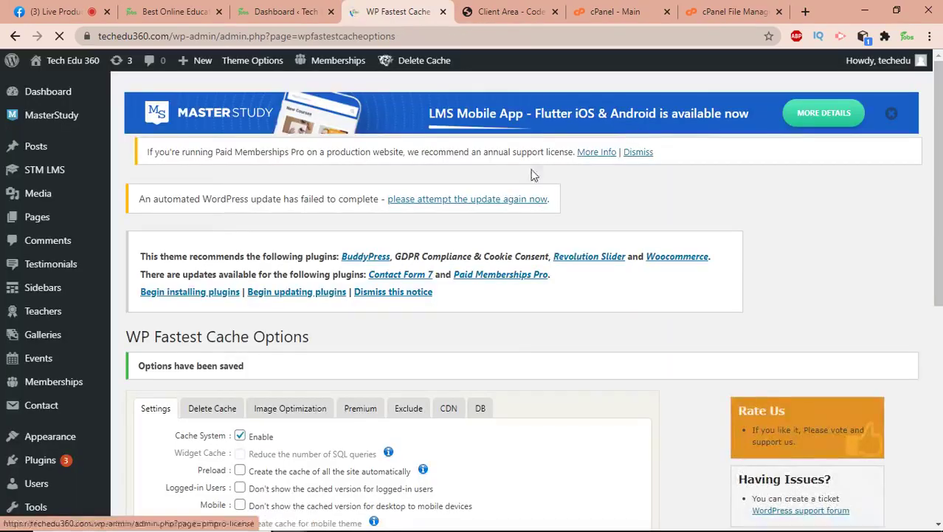
pyautogui.scroll(-5, 437, 313)
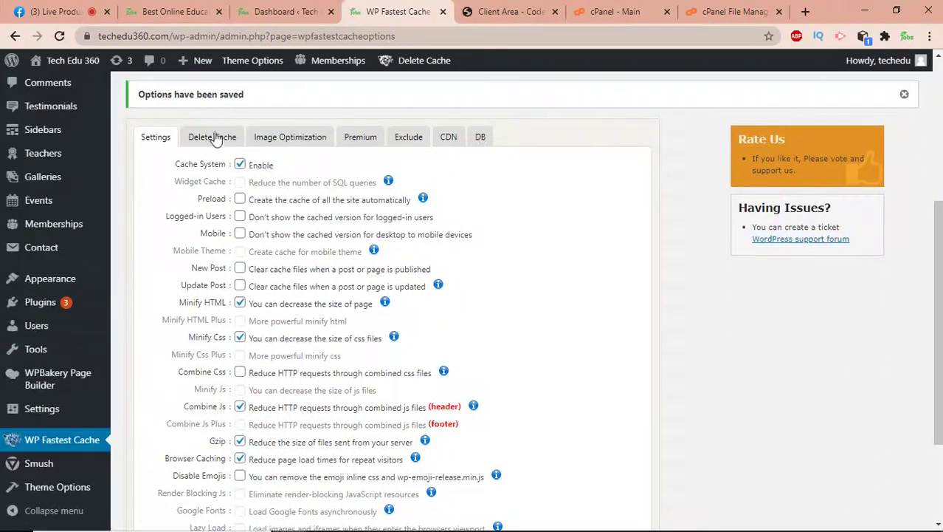
pyautogui.click(213, 138)
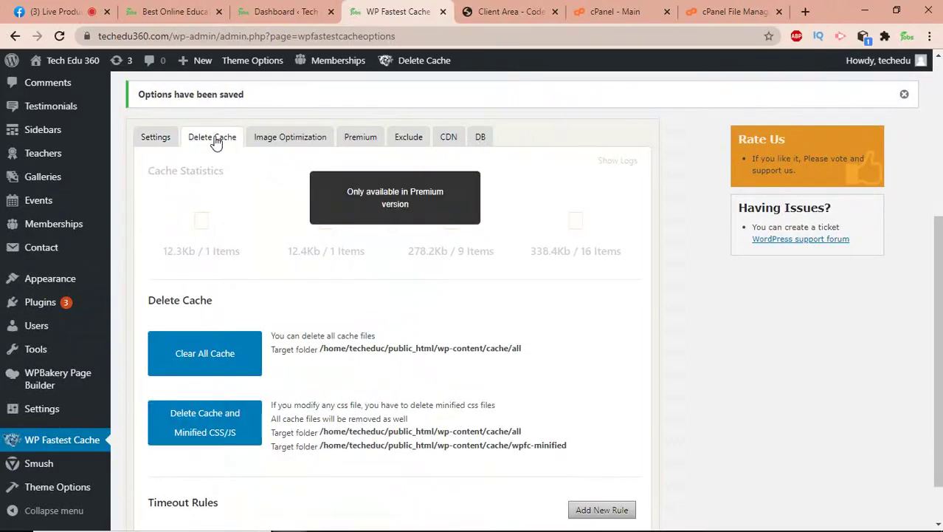
pyautogui.click(306, 136)
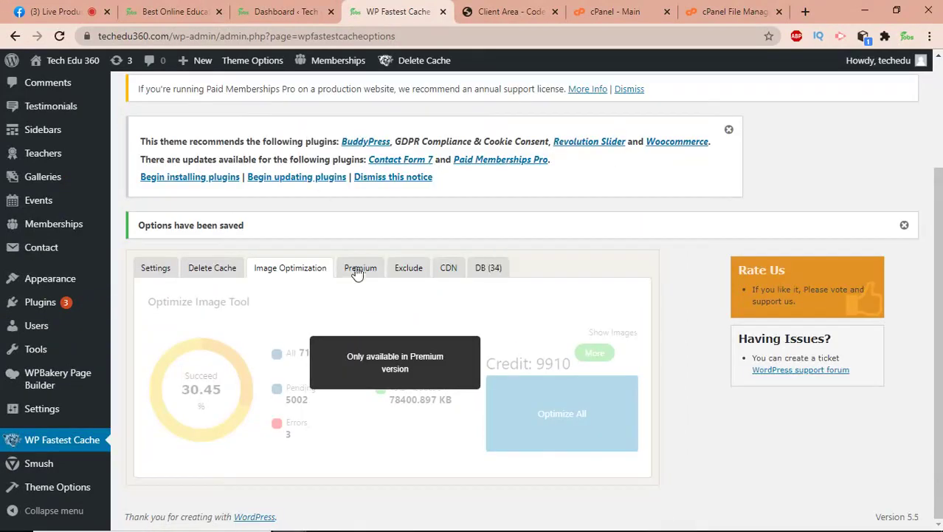
pyautogui.click(360, 137)
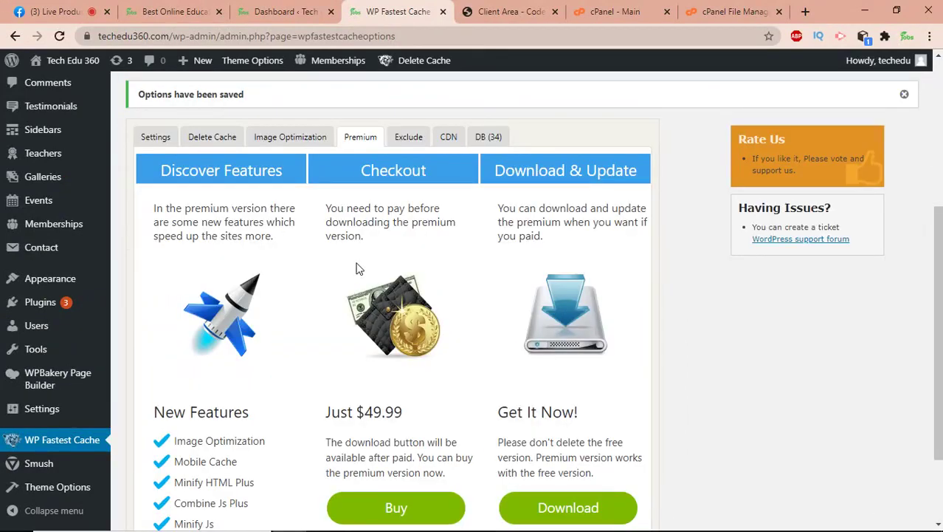
# Step: Look through the Exclude and CDN sections of the WP Fastest Cache options
pyautogui.click(408, 140)
pyautogui.click(448, 140)
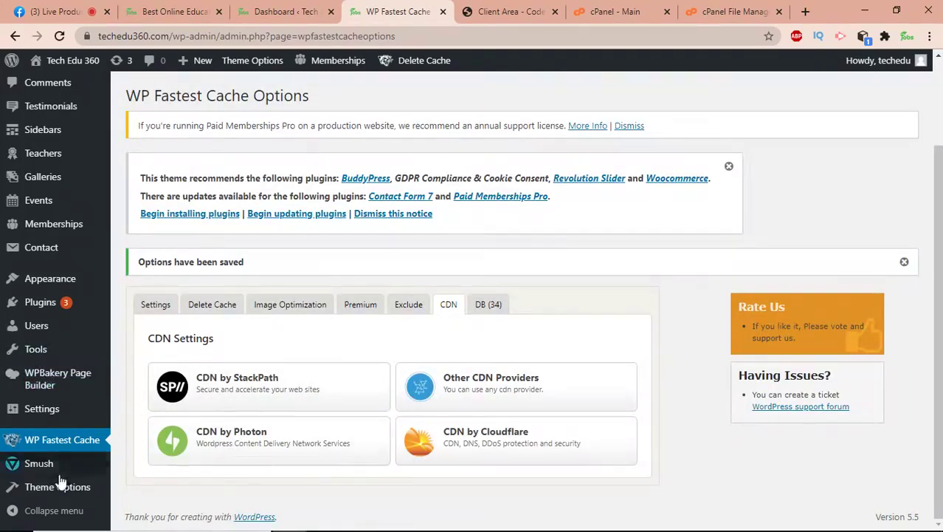
pyautogui.scroll(2, 297, 386)
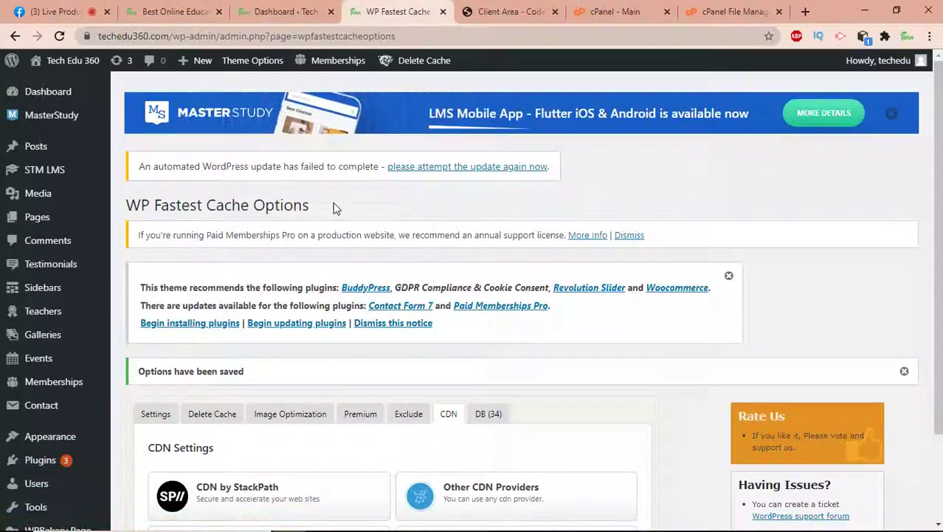
# Step: Check the bulk smush progress, total savings and number of smushed images on the Smush dashboard
pyautogui.click(280, 11)
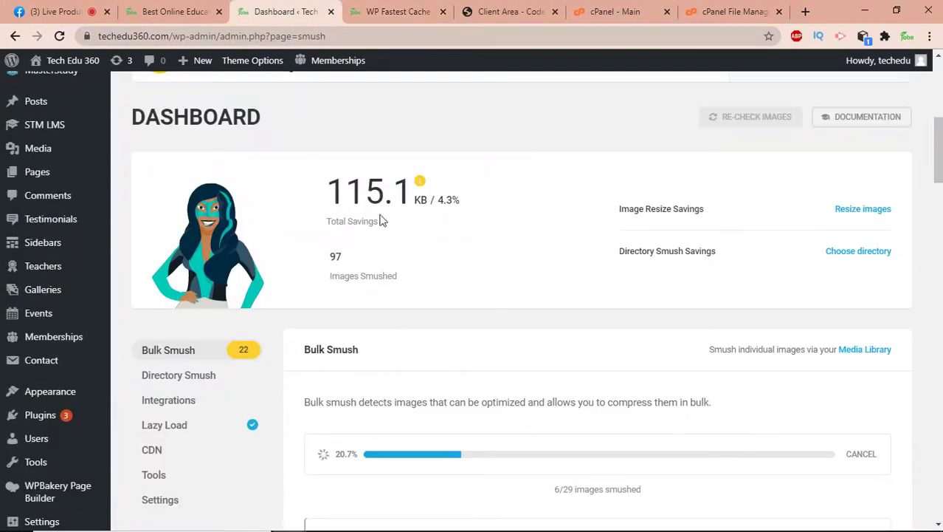
pyautogui.scroll(-2, 561, 379)
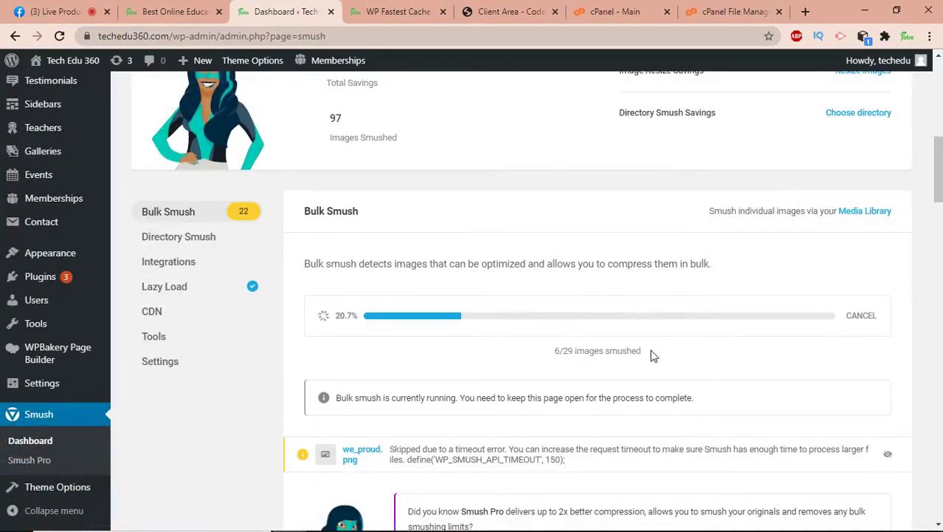
pyautogui.moveTo(653, 355); pyautogui.dragTo(549, 355)
pyautogui.click(691, 353)
pyautogui.scroll(1, 682, 369)
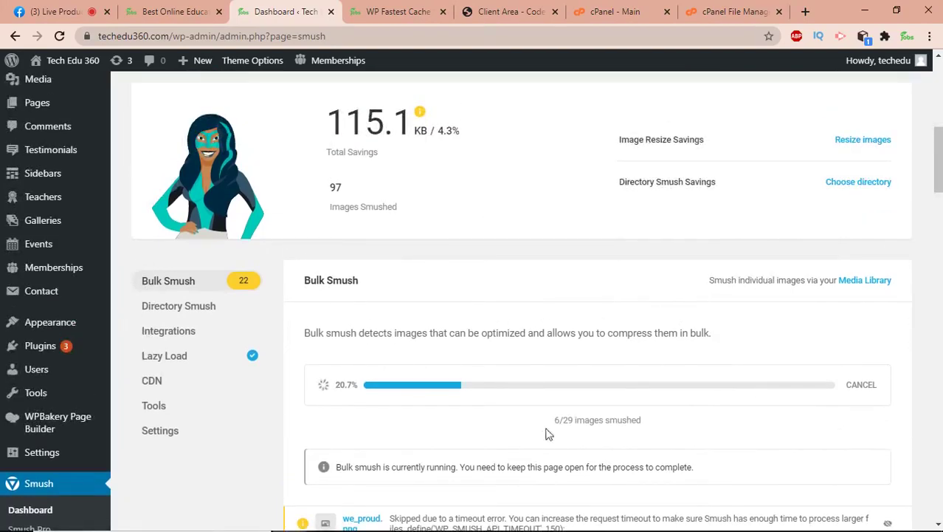
pyautogui.scroll(1, 567, 415)
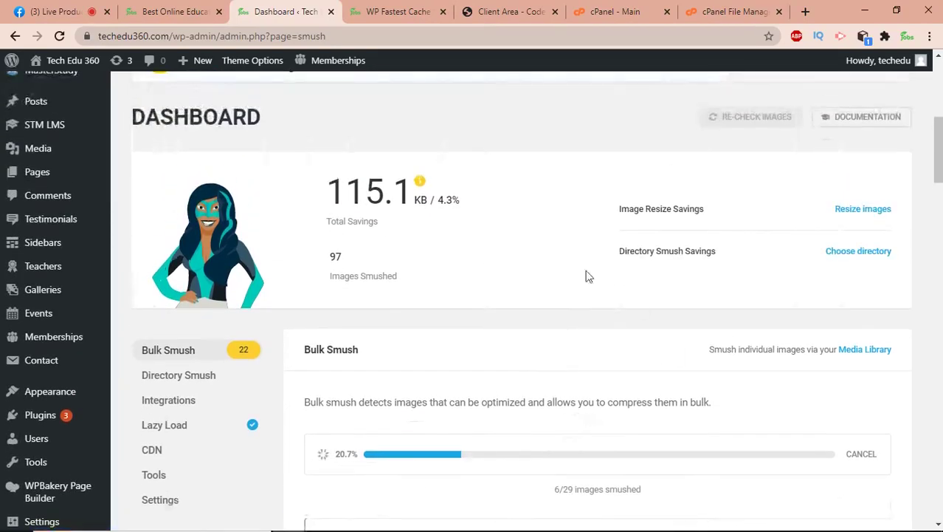
pyautogui.moveTo(331, 184); pyautogui.dragTo(408, 189)
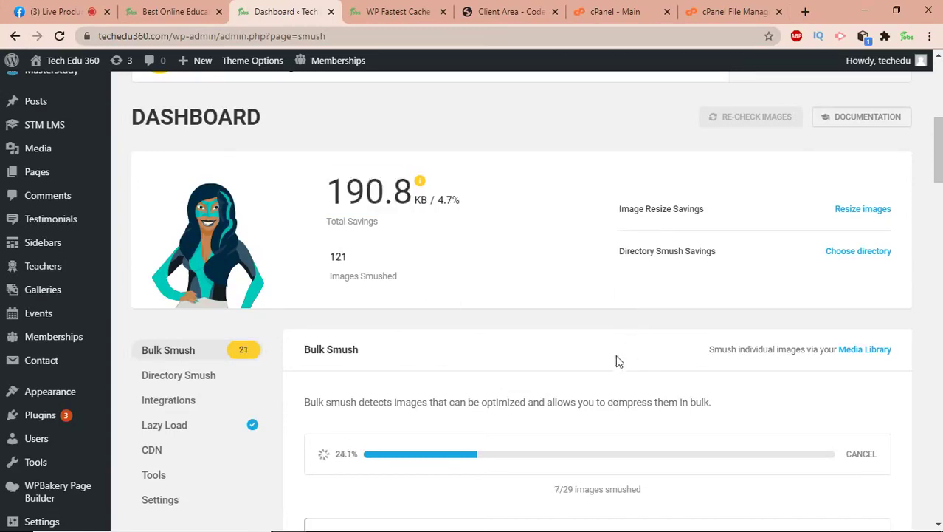
pyautogui.moveTo(336, 526)
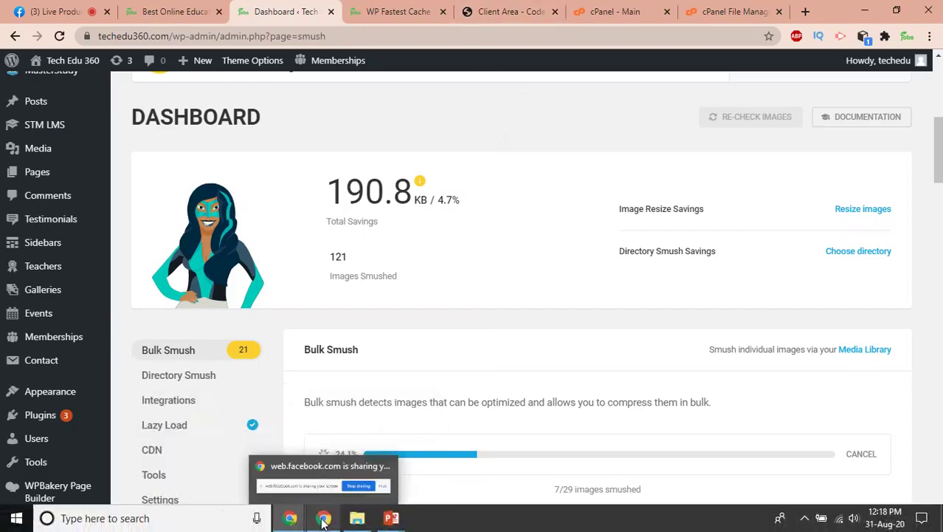
pyautogui.moveTo(290, 518)
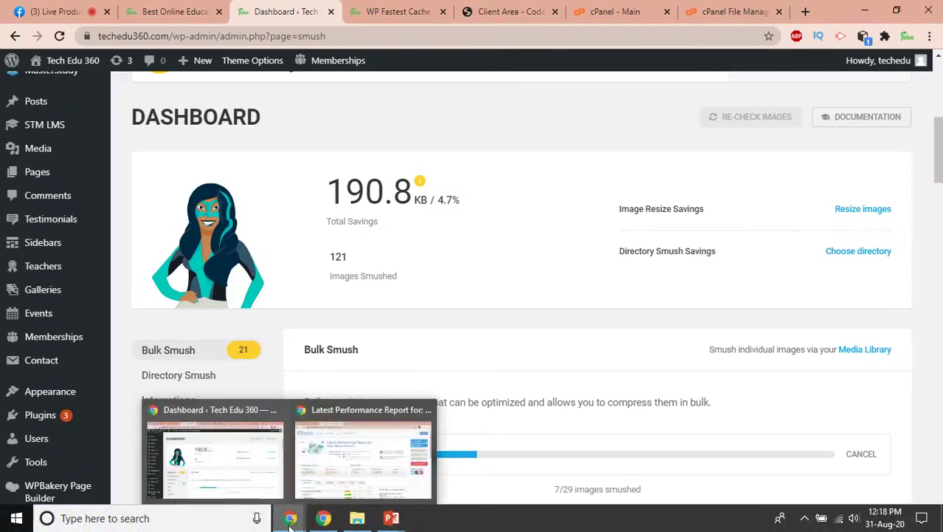
pyautogui.click(328, 473)
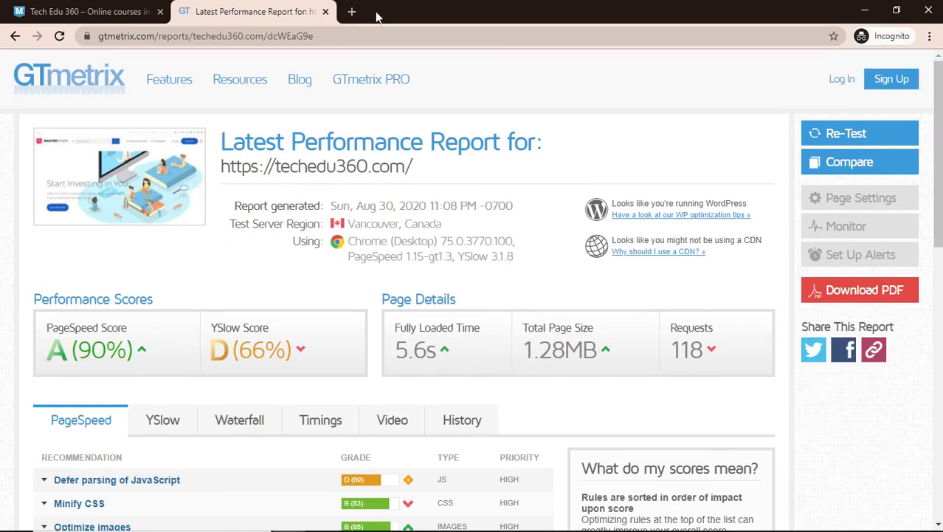
pyautogui.click(352, 12)
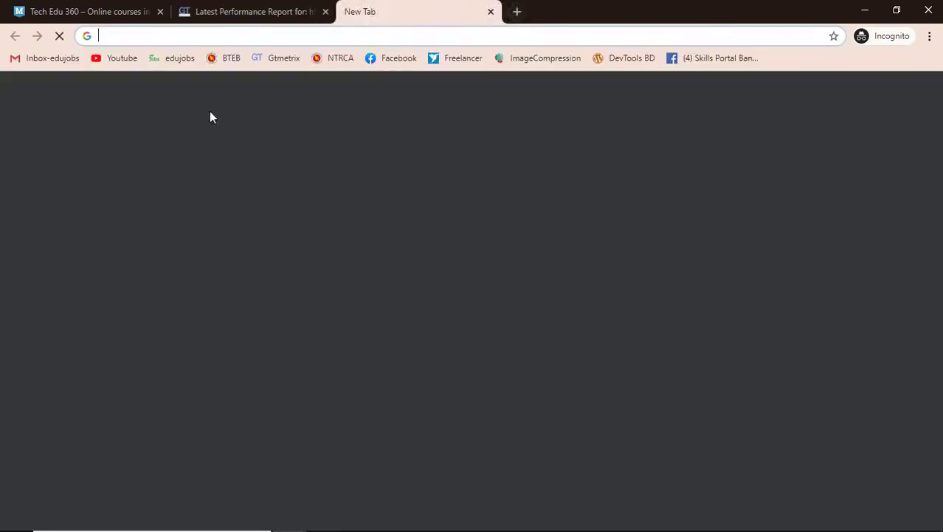
pyautogui.click(262, 59)
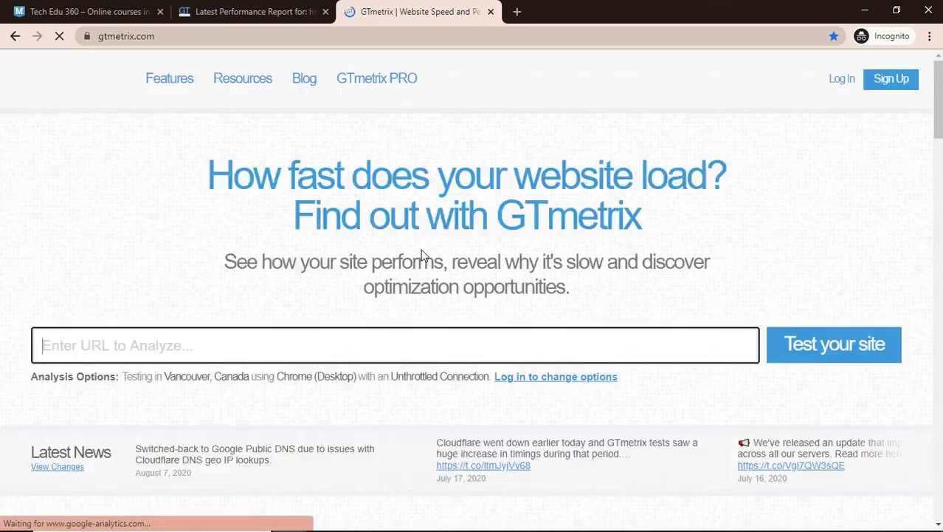
pyautogui.click(268, 347)
pyautogui.rightClick(267, 348)
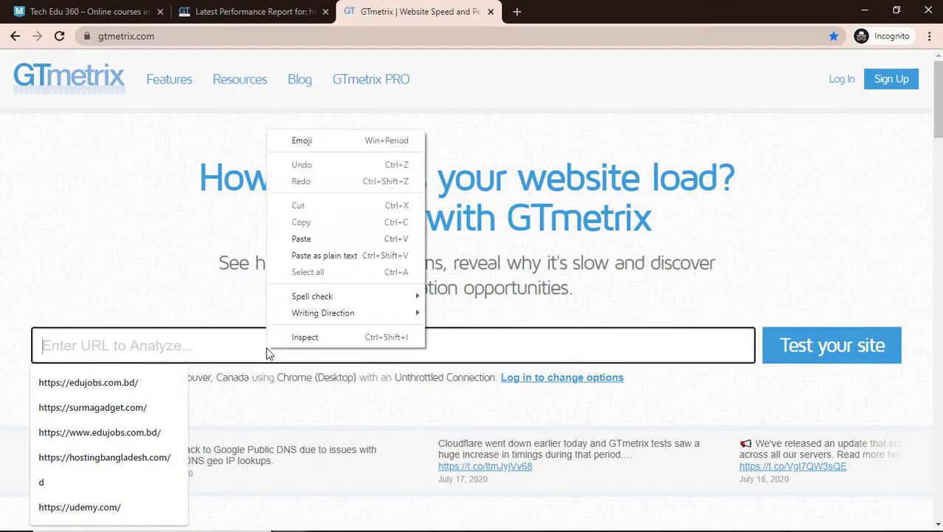
pyautogui.click(303, 239)
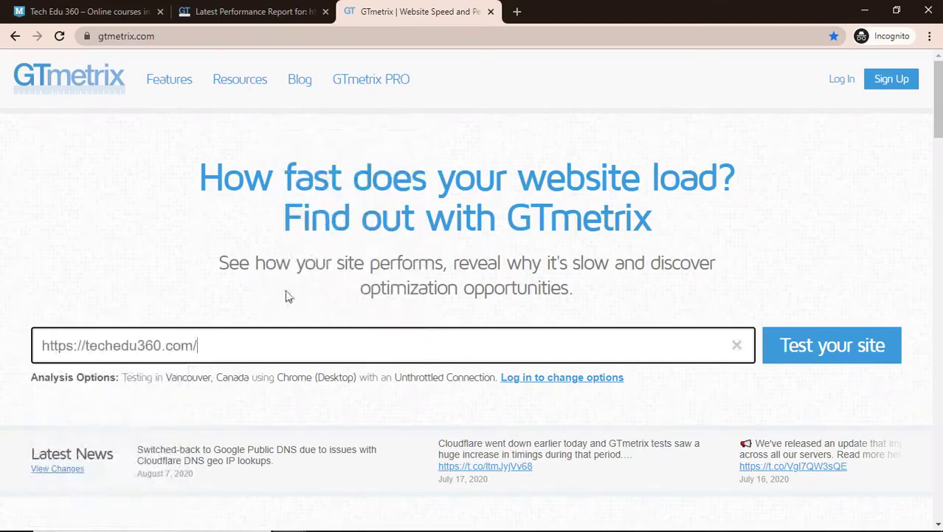
pyautogui.click(849, 353)
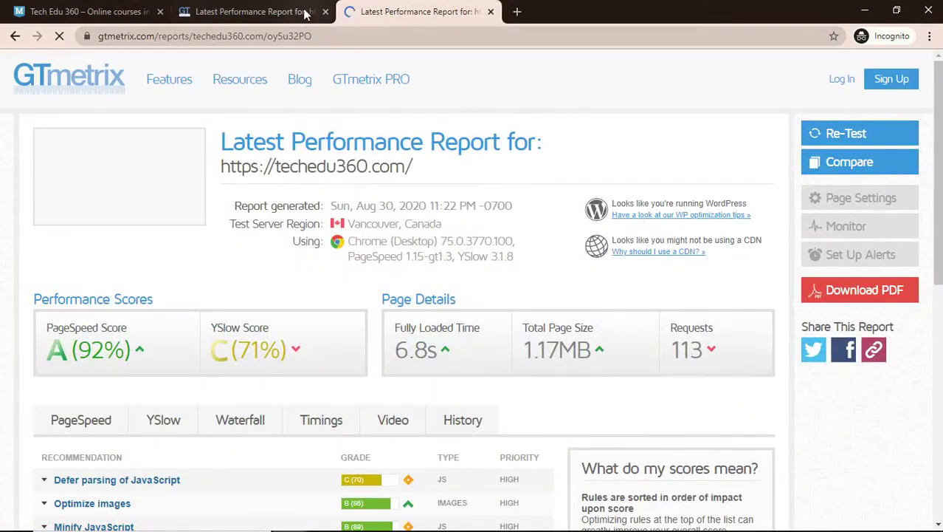
# Step: Compare the PageSpeed and YSlow scores between the earlier and the new GTmetrix reports
pyautogui.click(252, 11)
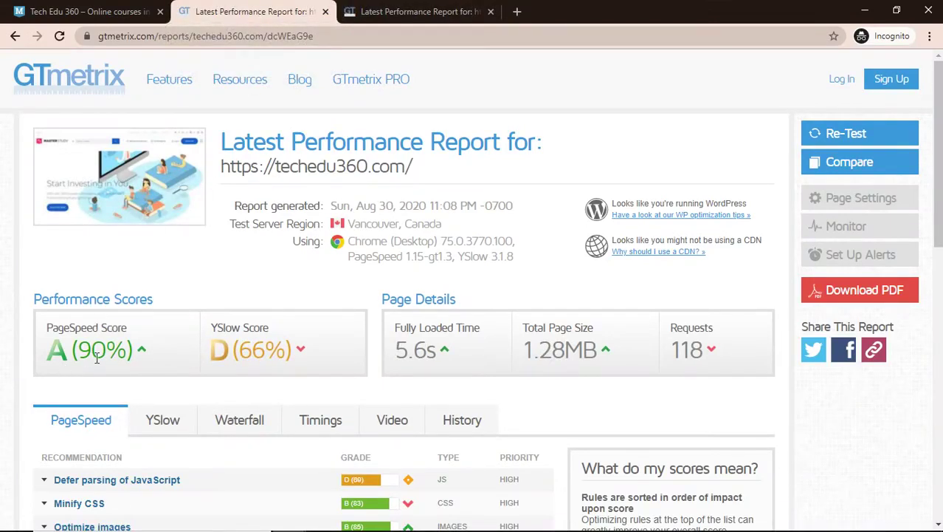
pyautogui.click(417, 11)
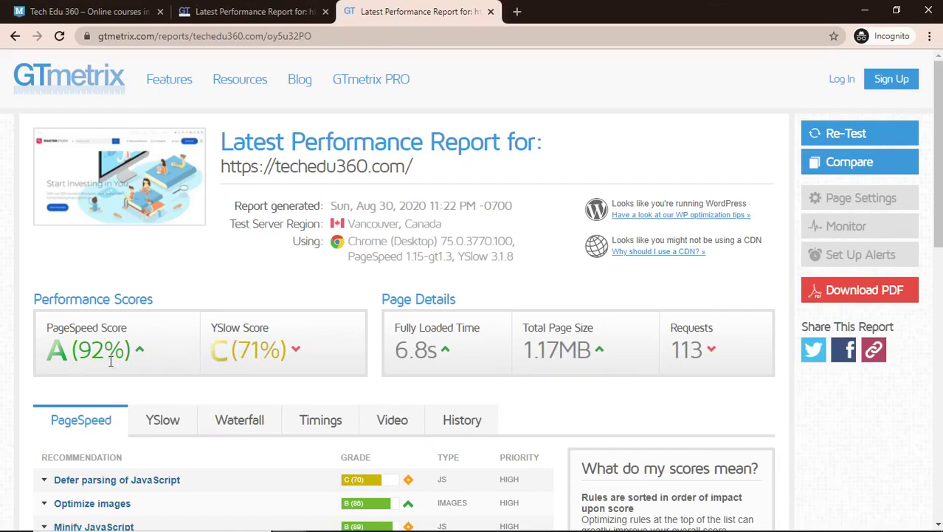
pyautogui.click(256, 9)
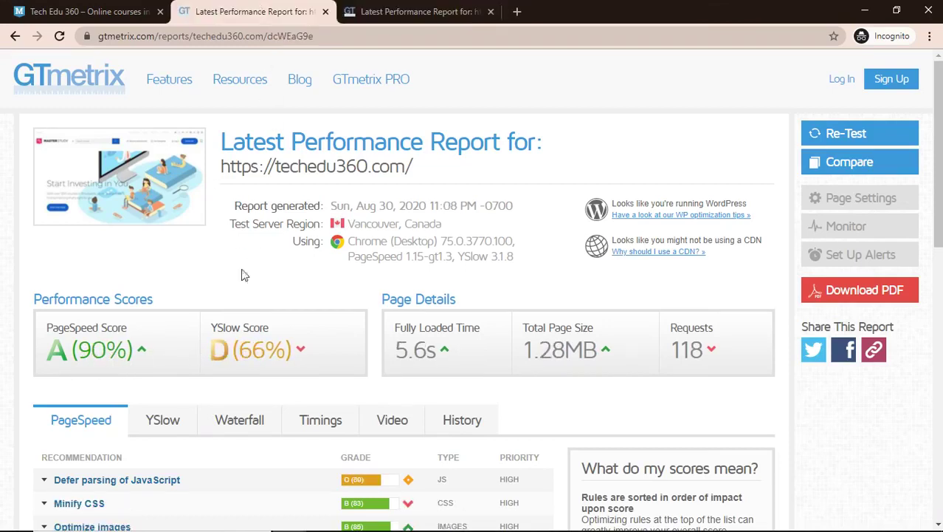
pyautogui.click(401, 11)
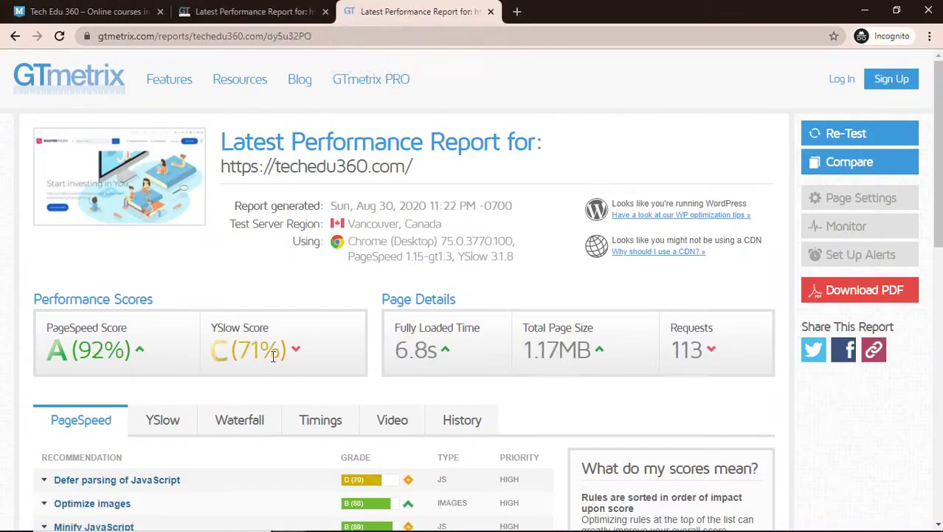
# Step: Compare the fully loaded time and total page size between the two GTmetrix reports
pyautogui.click(266, 10)
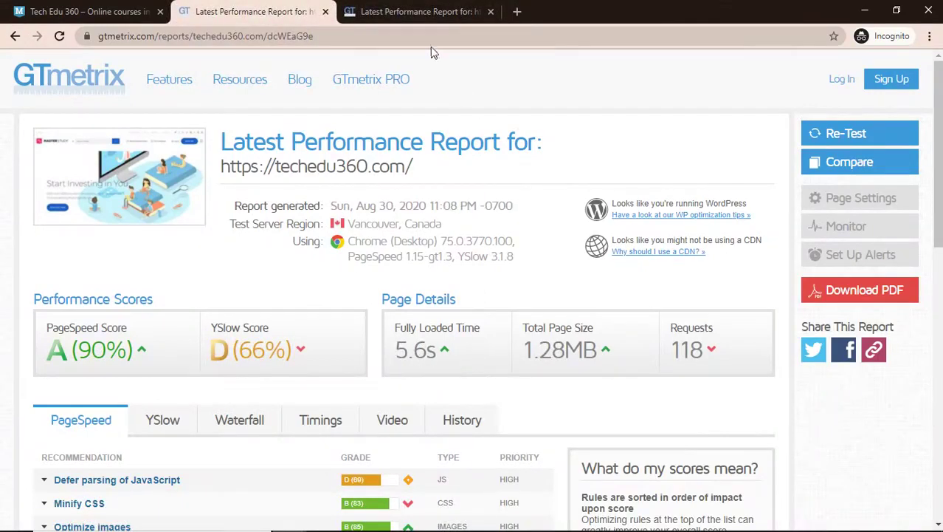
pyautogui.click(442, 12)
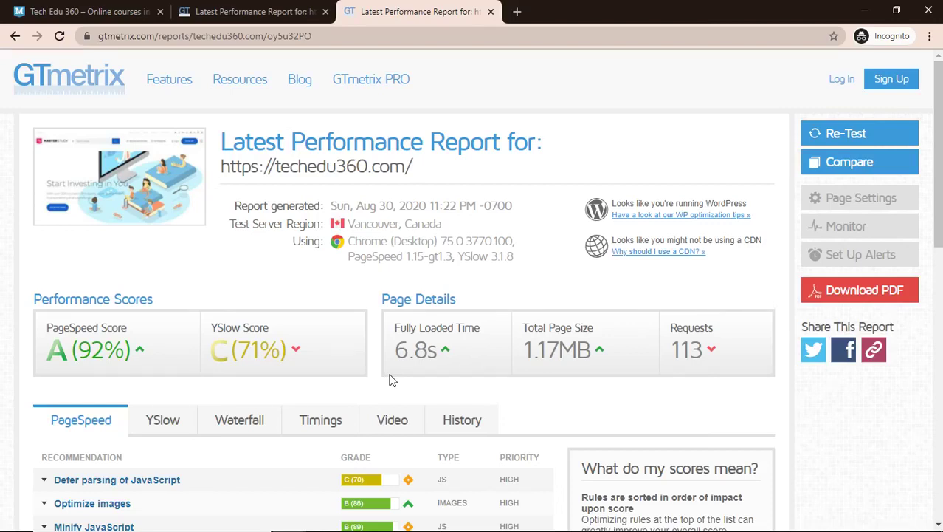
pyautogui.click(277, 10)
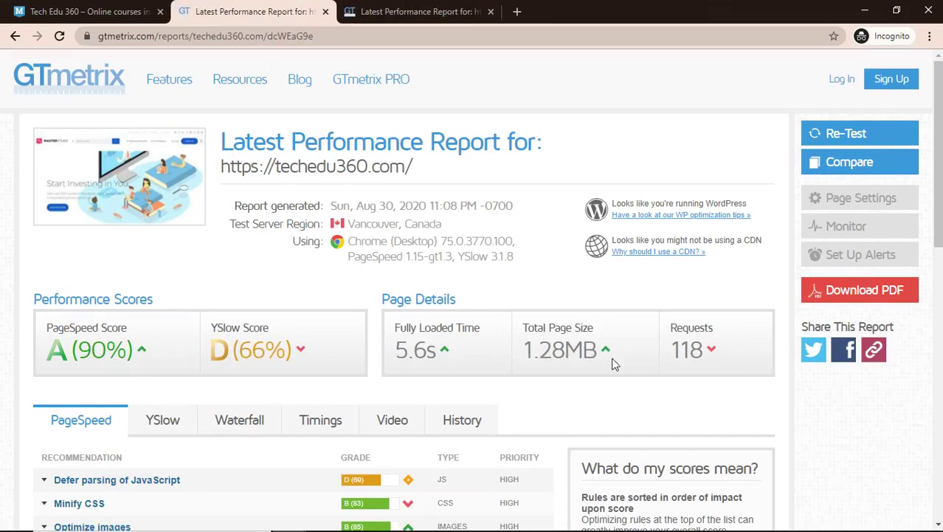
pyautogui.click(432, 9)
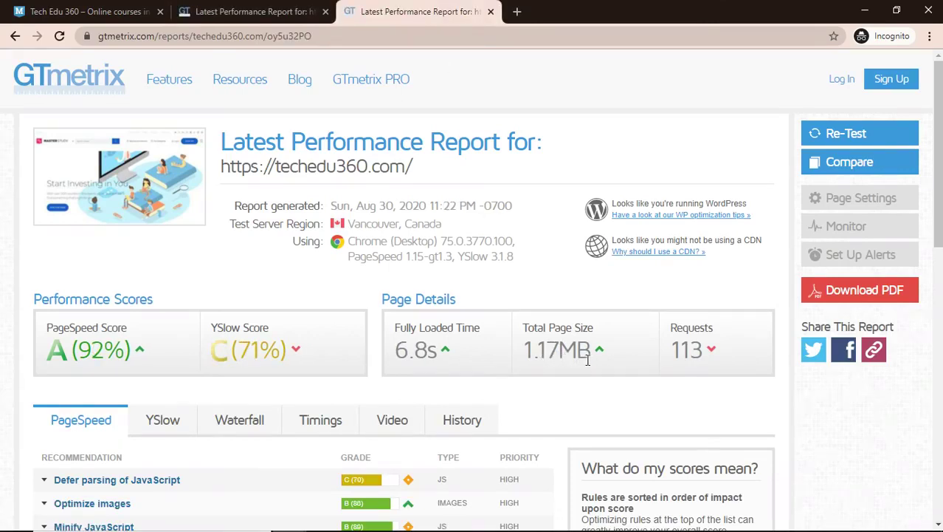
# Step: Compare the number of requests in the earlier GTmetrix report with the new one
pyautogui.click(262, 8)
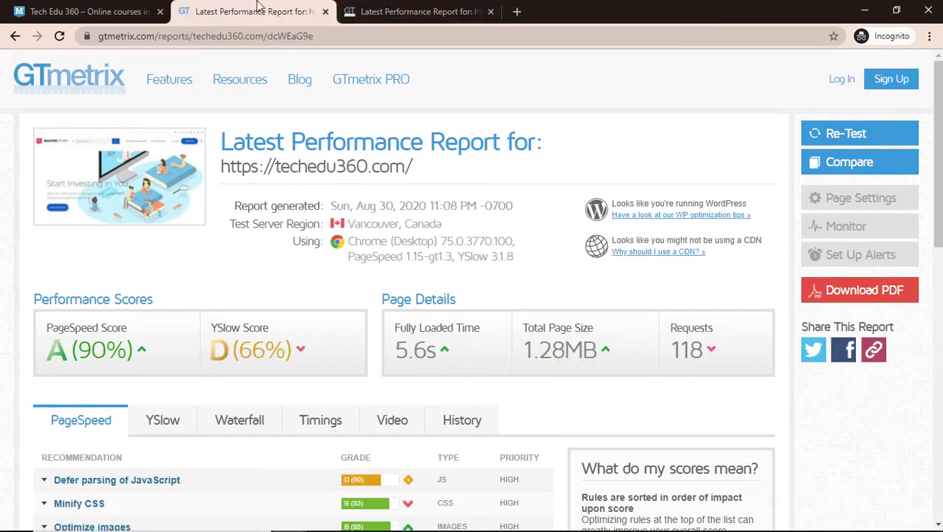
pyautogui.doubleClick(678, 355)
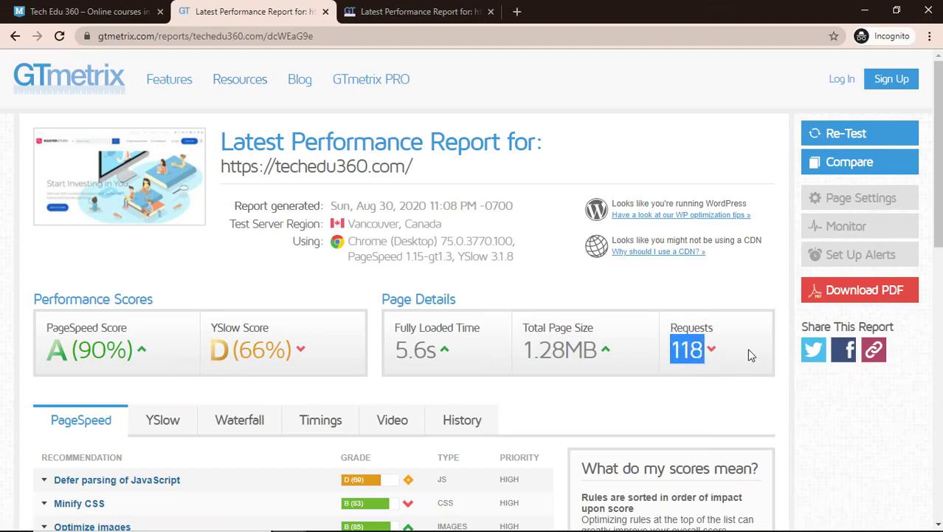
pyautogui.click(406, 11)
pyautogui.moveTo(674, 348); pyautogui.dragTo(744, 353)
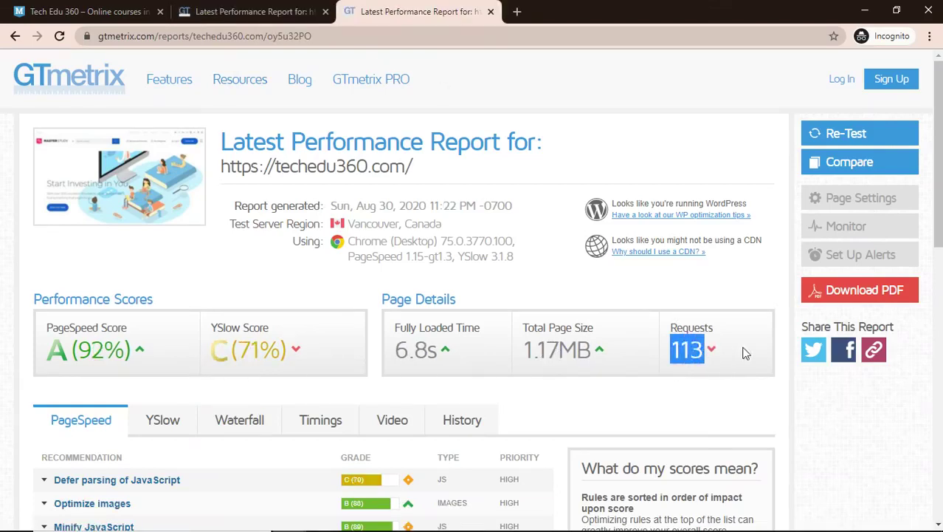
pyautogui.click(744, 353)
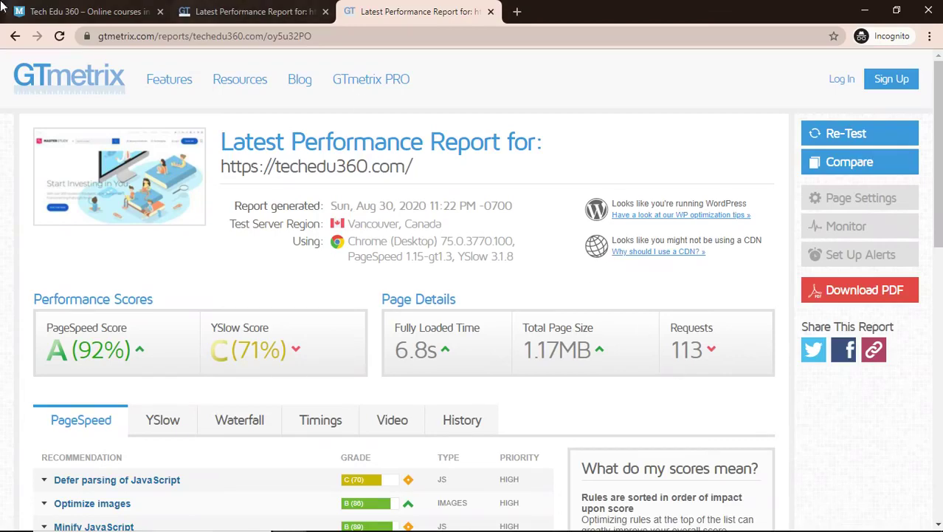
# Step: View the live Tech Edu 360 home page, recheck the bulk smush progress in the WordPress admin window, and return to the WP Fastest Cache options
pyautogui.click(46, 16)
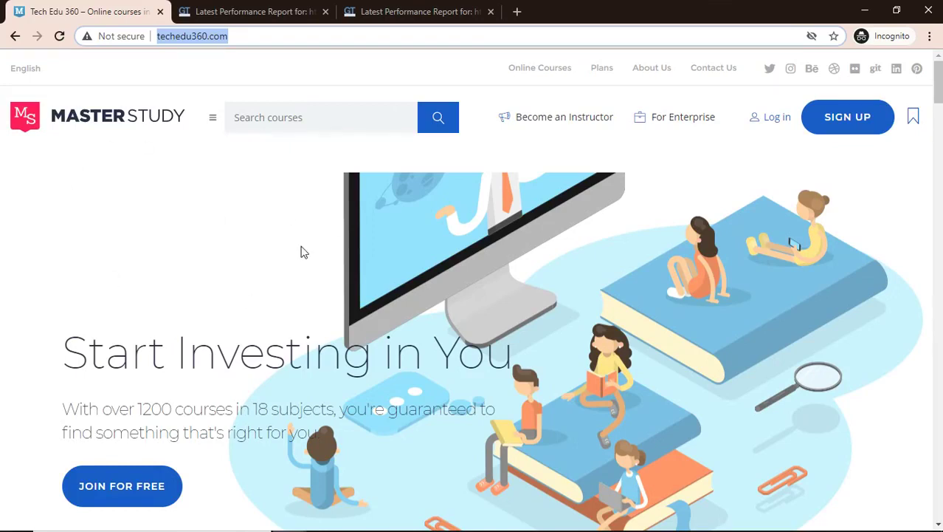
pyautogui.click(292, 519)
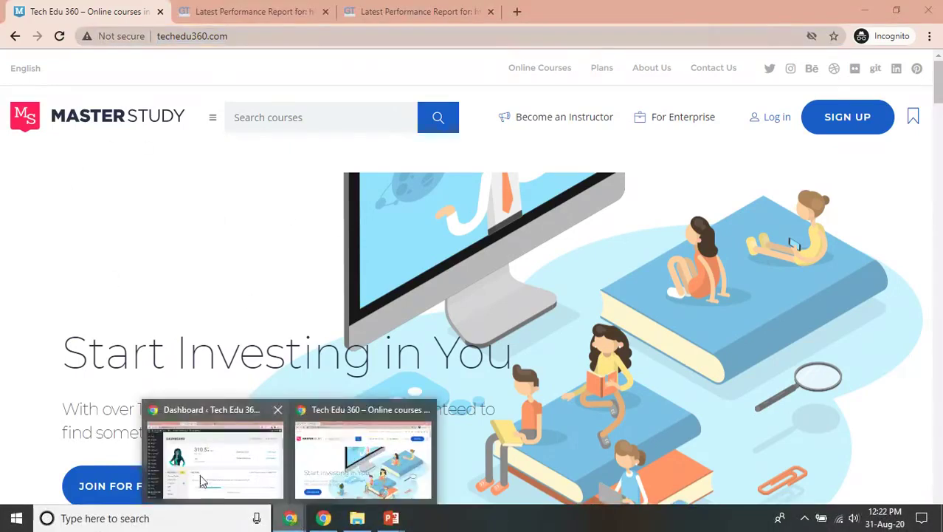
pyautogui.click(203, 481)
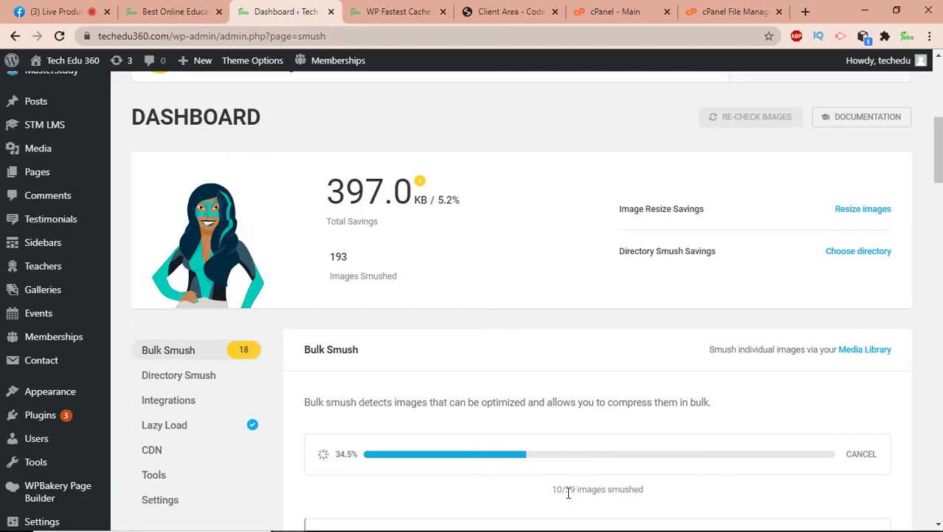
pyautogui.moveTo(569, 493); pyautogui.dragTo(588, 499)
pyautogui.click(723, 481)
pyautogui.scroll(5, 378, 326)
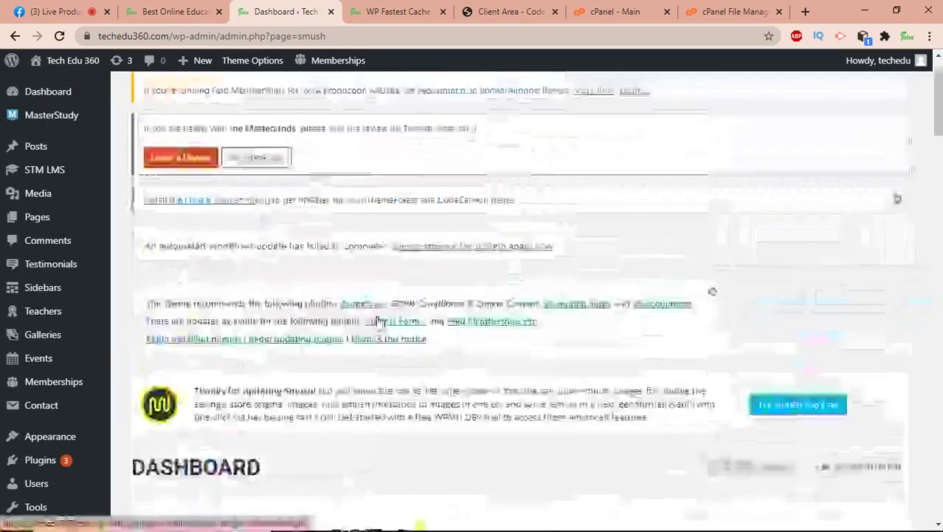
pyautogui.scroll(-4, 379, 322)
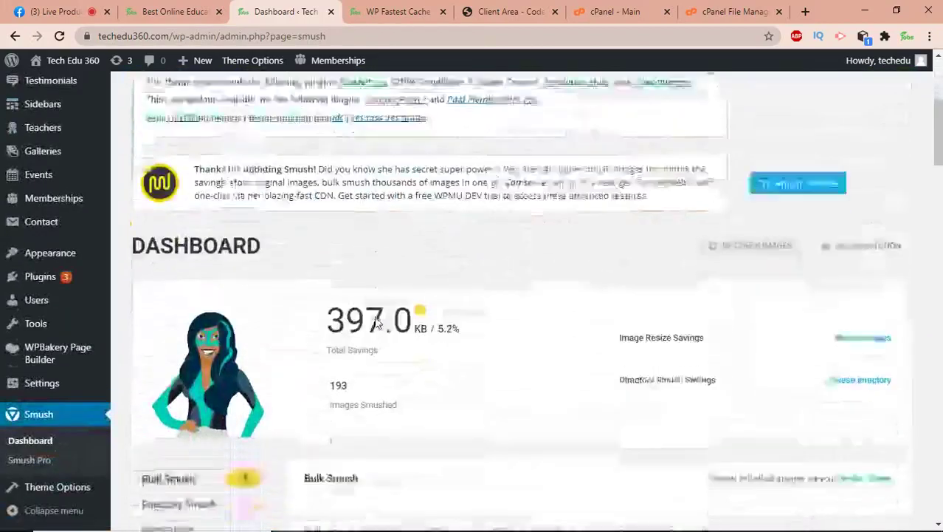
pyautogui.scroll(-4, 376, 323)
pyautogui.scroll(3, 376, 325)
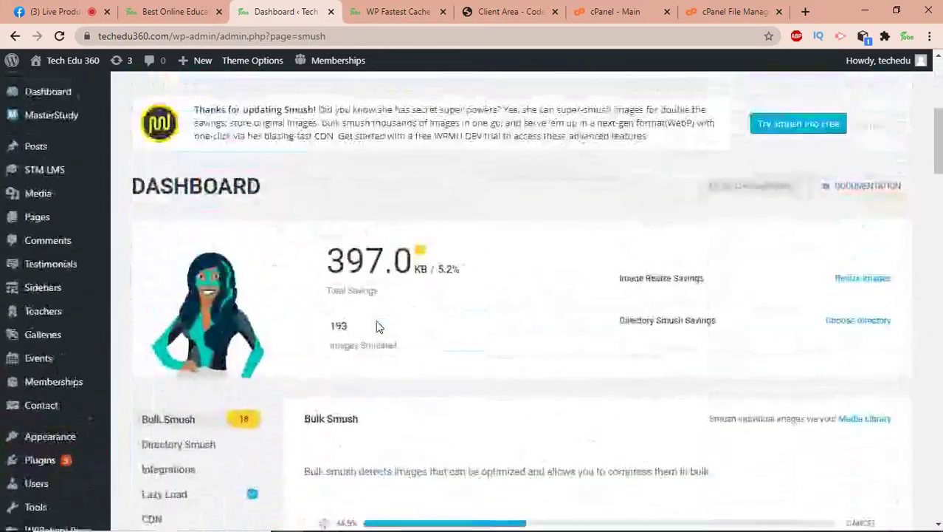
pyautogui.scroll(-1, 377, 325)
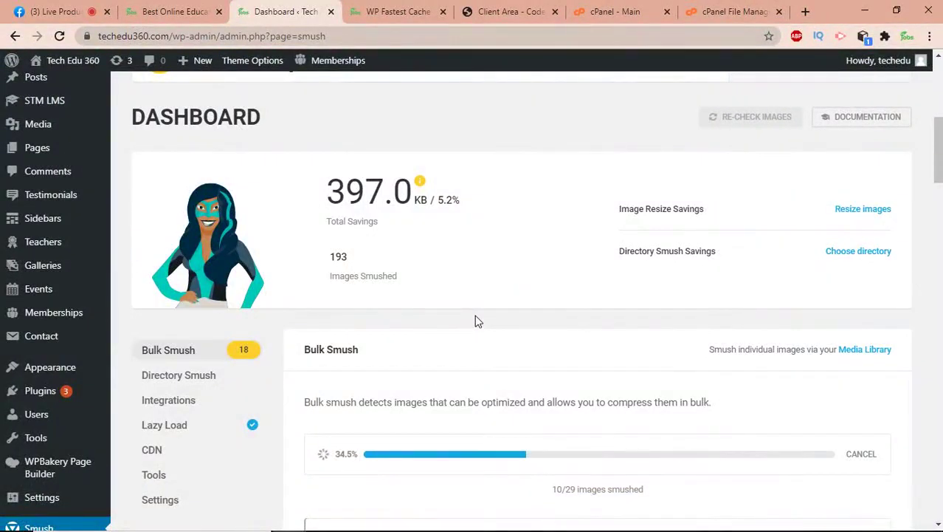
pyautogui.click(405, 10)
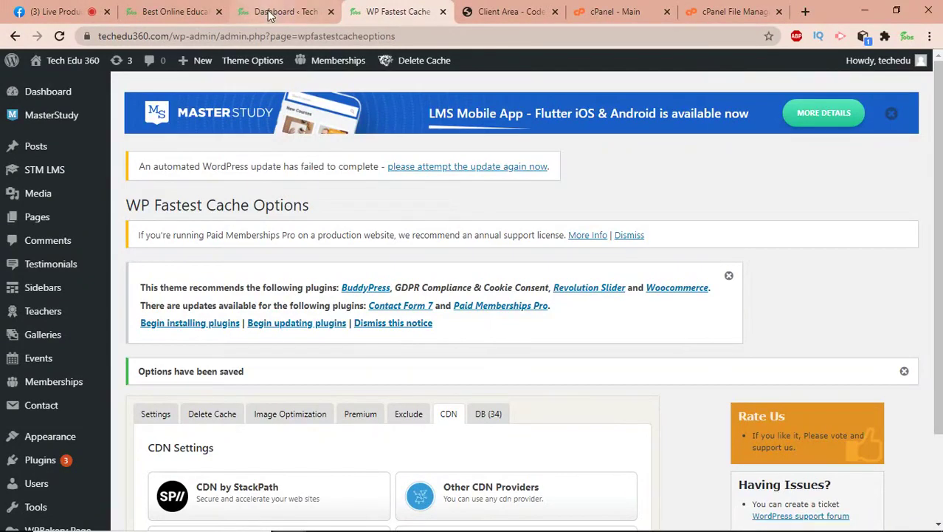
# Step: Open cloudflare.com in a new browser tab and go to its login page
pyautogui.click(736, 9)
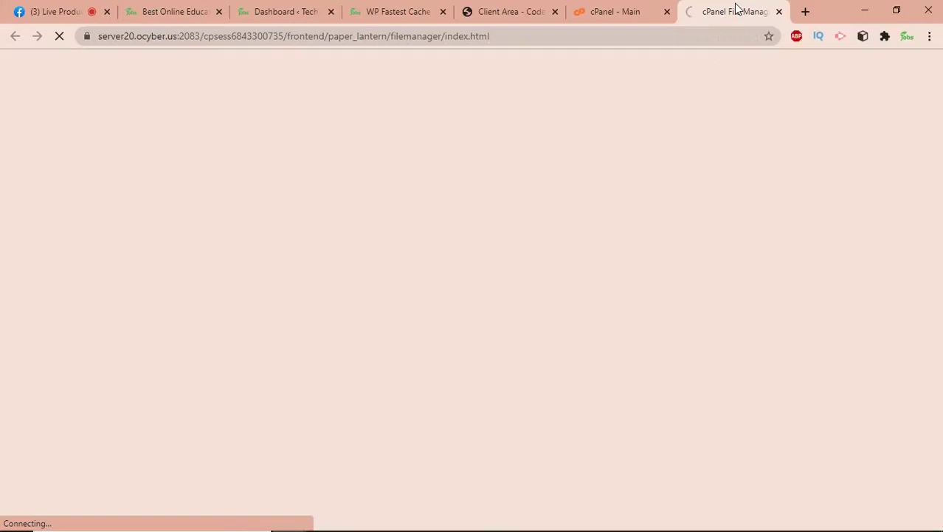
pyautogui.click(805, 11)
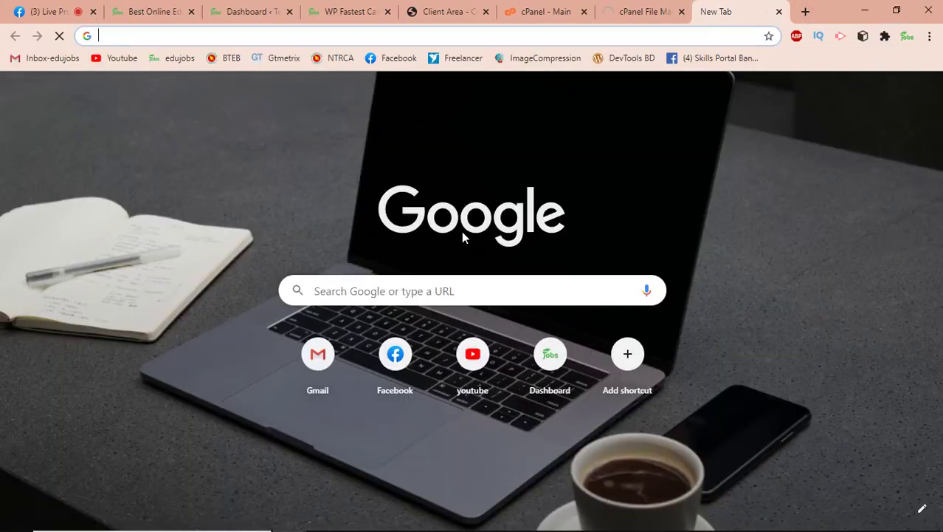
pyautogui.write('clo')
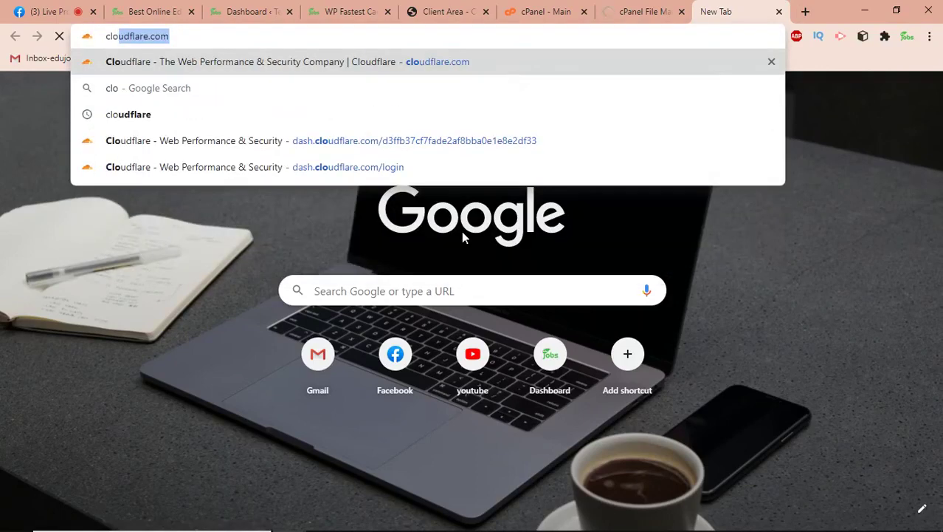
pyautogui.press('Return')
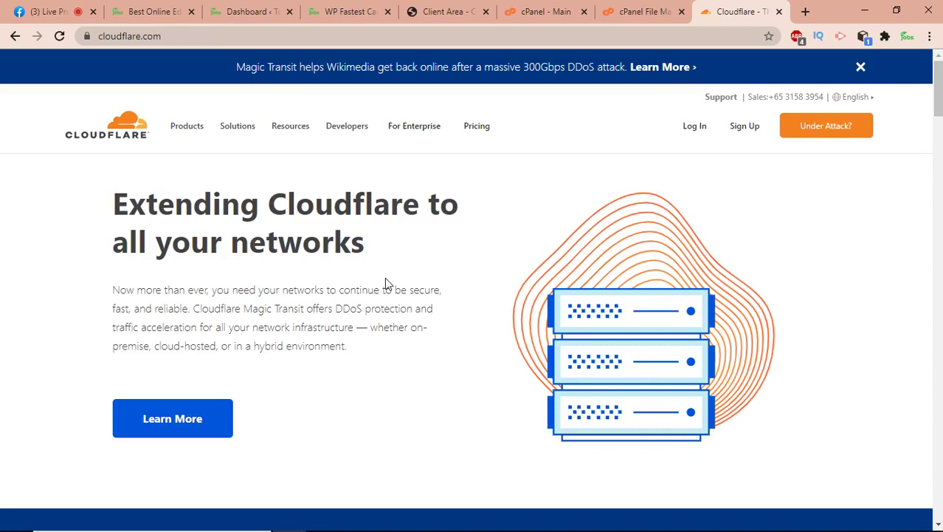
pyautogui.click(688, 131)
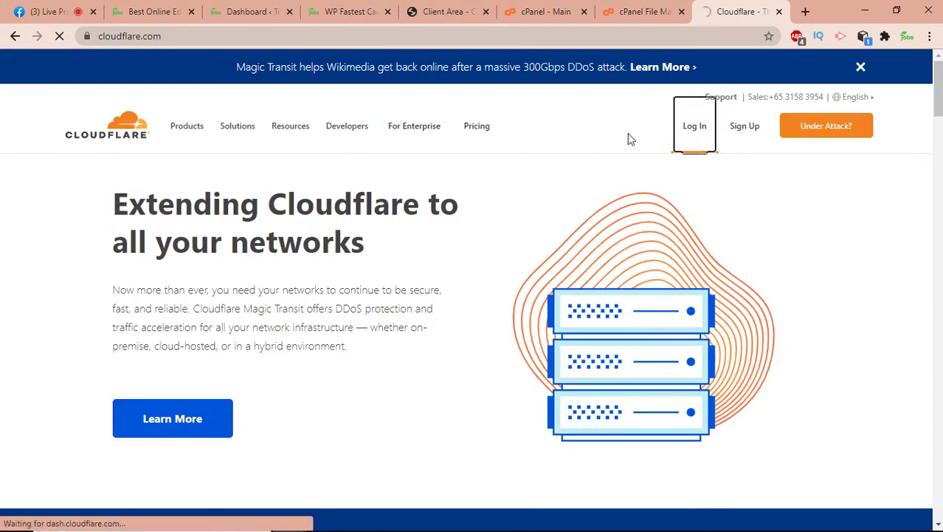
# Step: Check the bulk smush progress in the WordPress admin while Cloudflare loads, and log in to Cloudflare with the prefilled account credentials
pyautogui.click(149, 9)
pyautogui.click(240, 10)
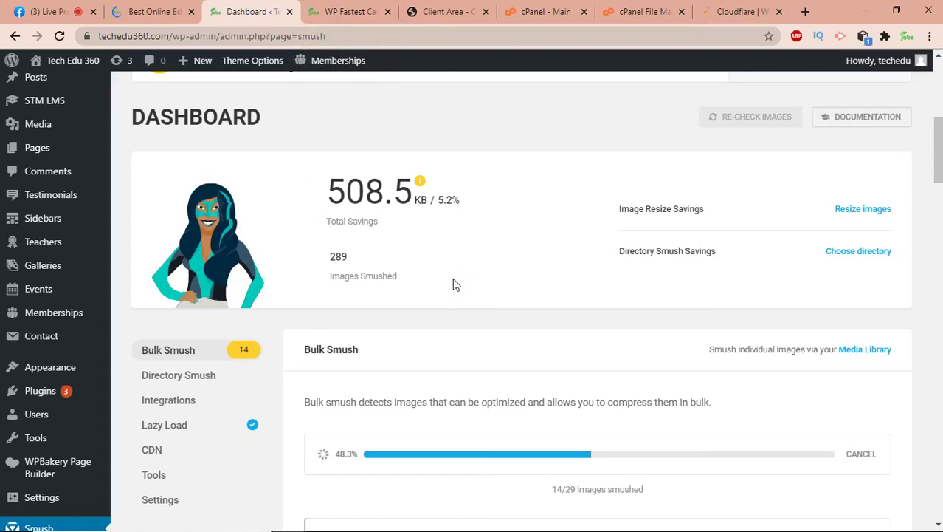
pyautogui.click(733, 11)
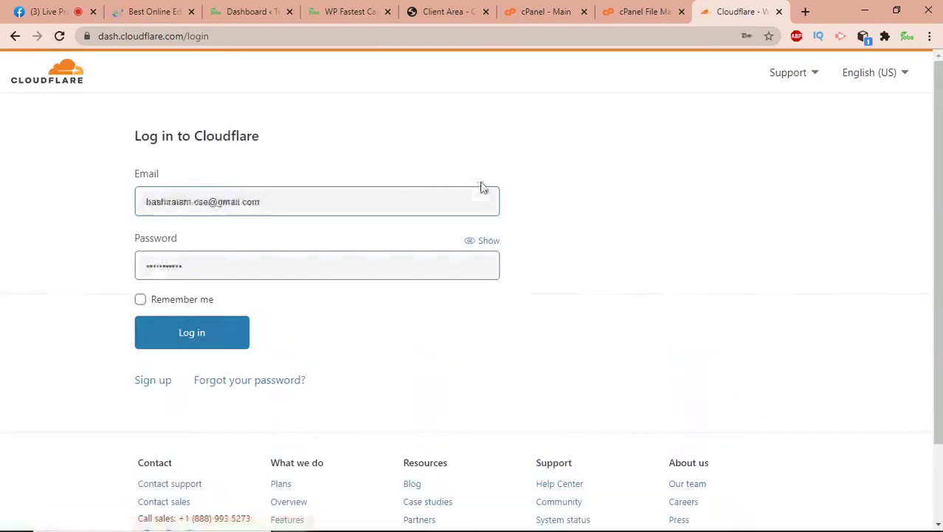
pyautogui.click(180, 331)
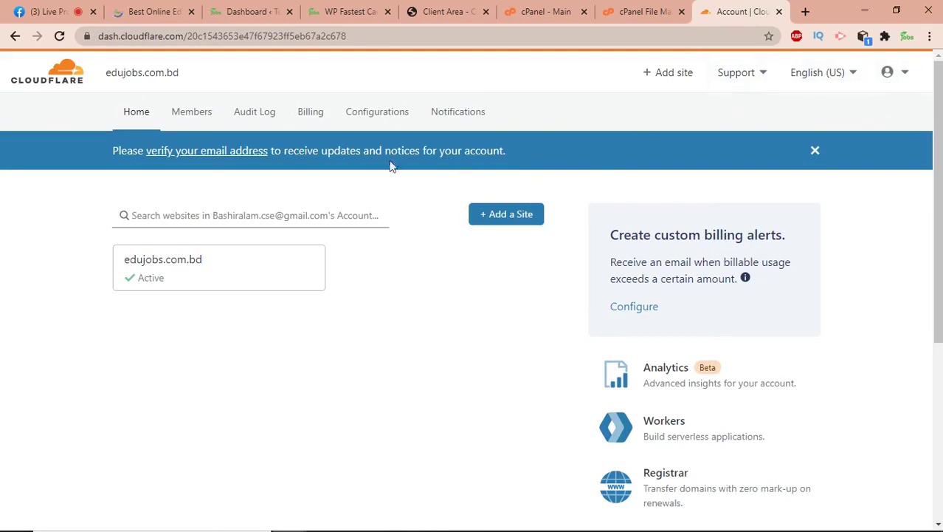
pyautogui.click(512, 222)
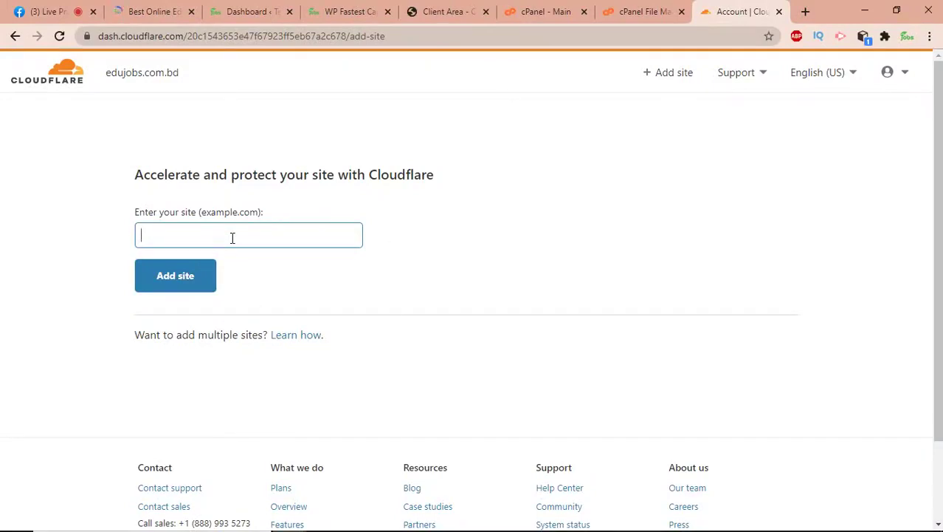
pyautogui.rightClick(232, 238)
pyautogui.click(301, 352)
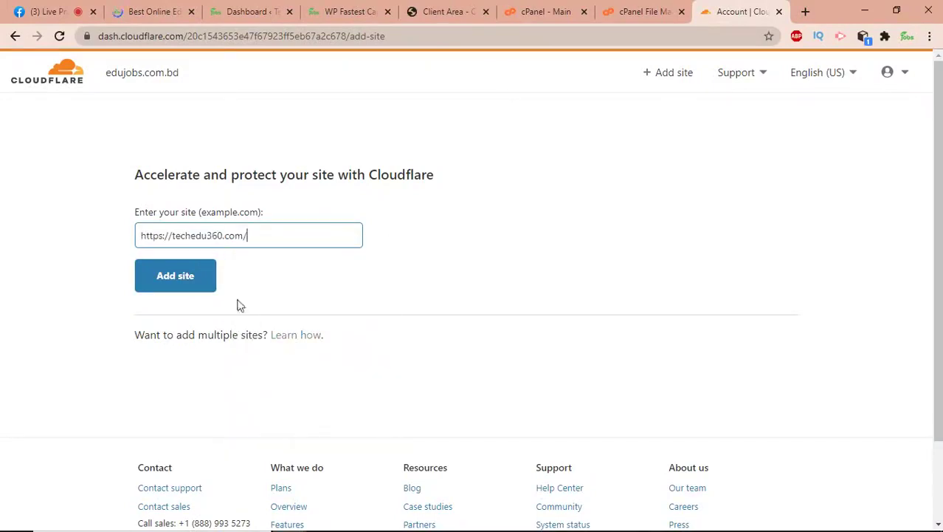
pyautogui.moveTo(174, 237); pyautogui.dragTo(118, 257)
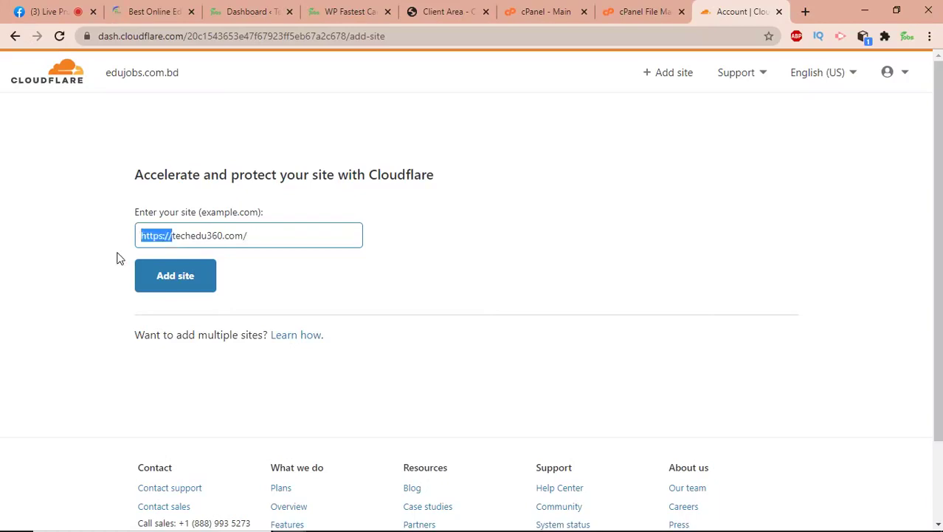
pyautogui.press('BackSpace')
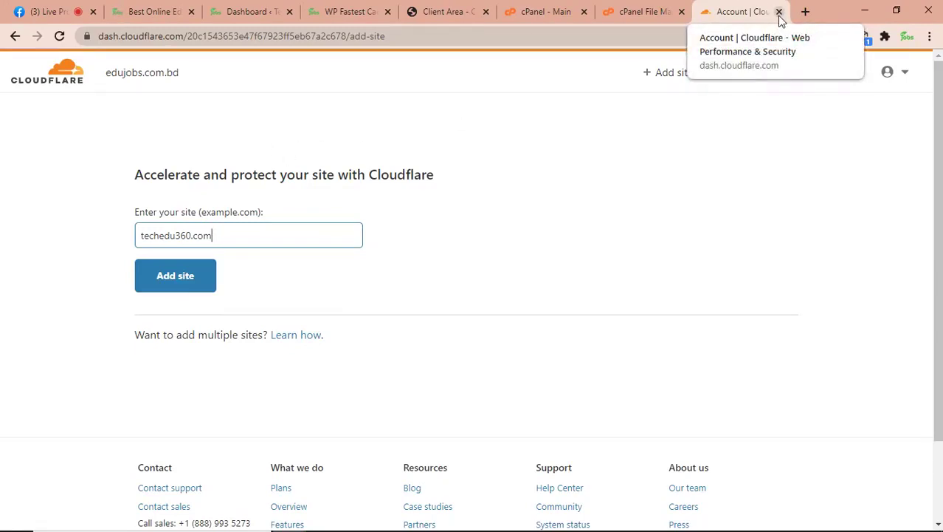
pyautogui.click(779, 12)
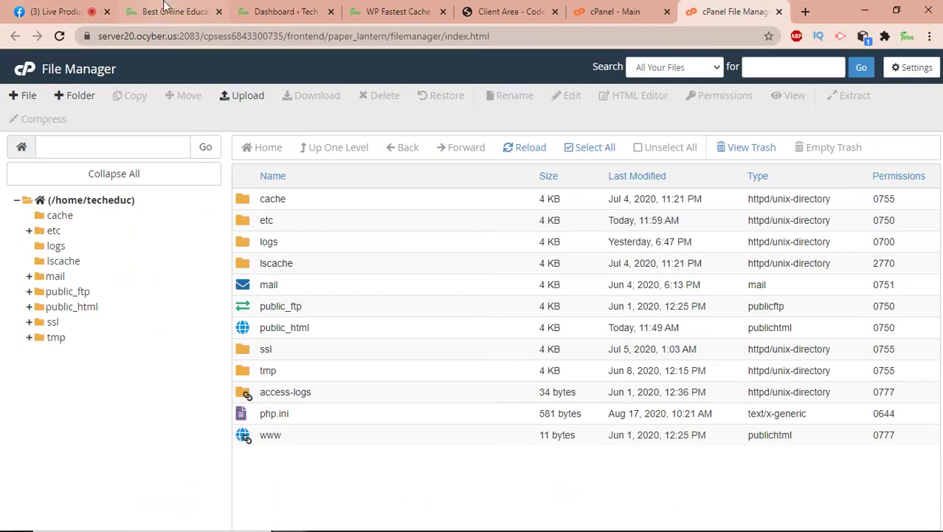
# Step: Recheck the bulk smush progress, and view the Tech Edu 360 home page and the newest GTmetrix report in the incognito window
pyautogui.click(275, 9)
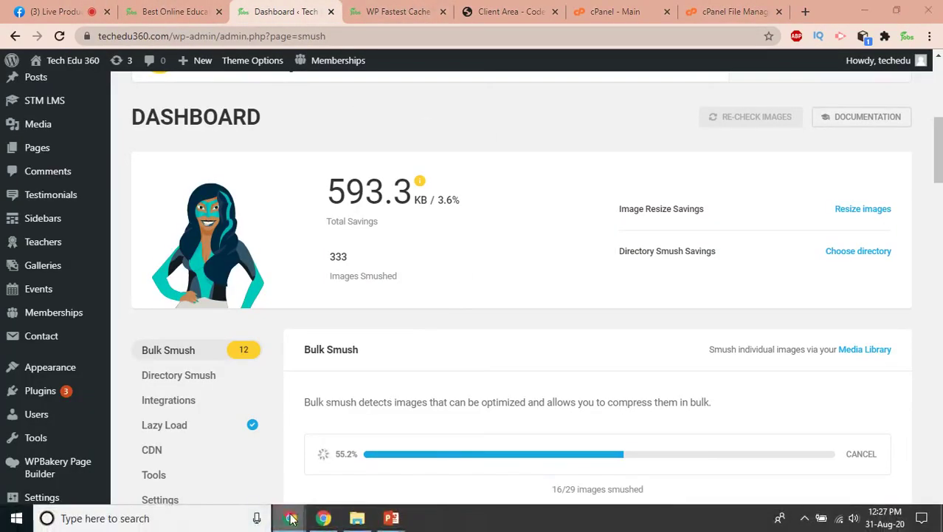
pyautogui.moveTo(290, 517)
pyautogui.click(375, 481)
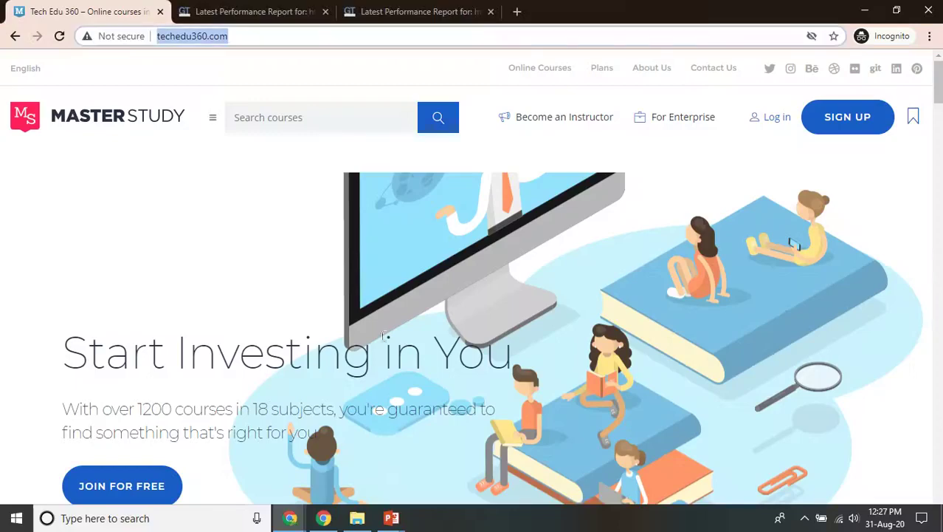
pyautogui.click(317, 36)
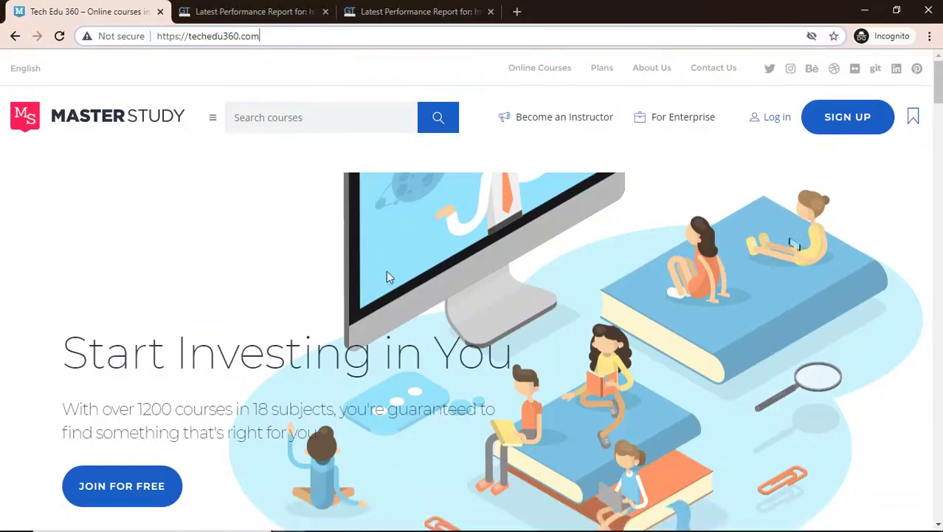
pyautogui.click(414, 12)
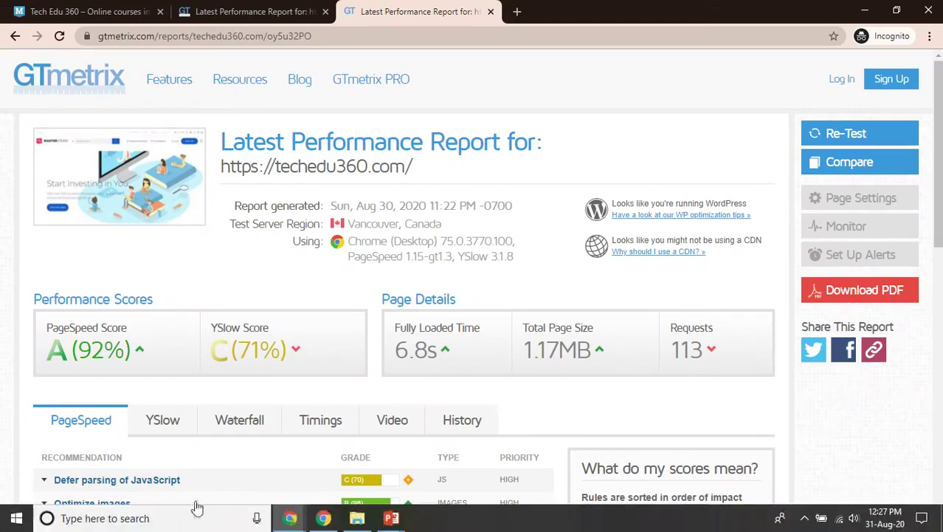
pyautogui.moveTo(256, 528)
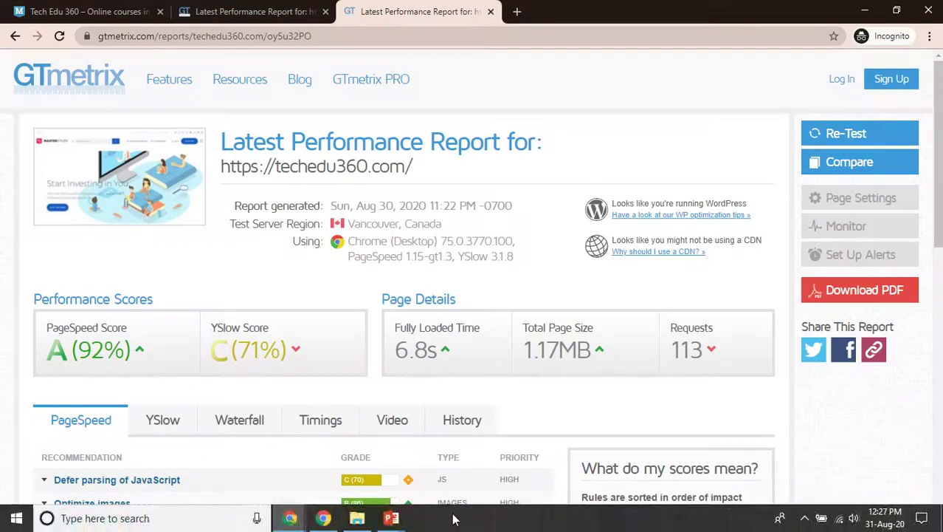